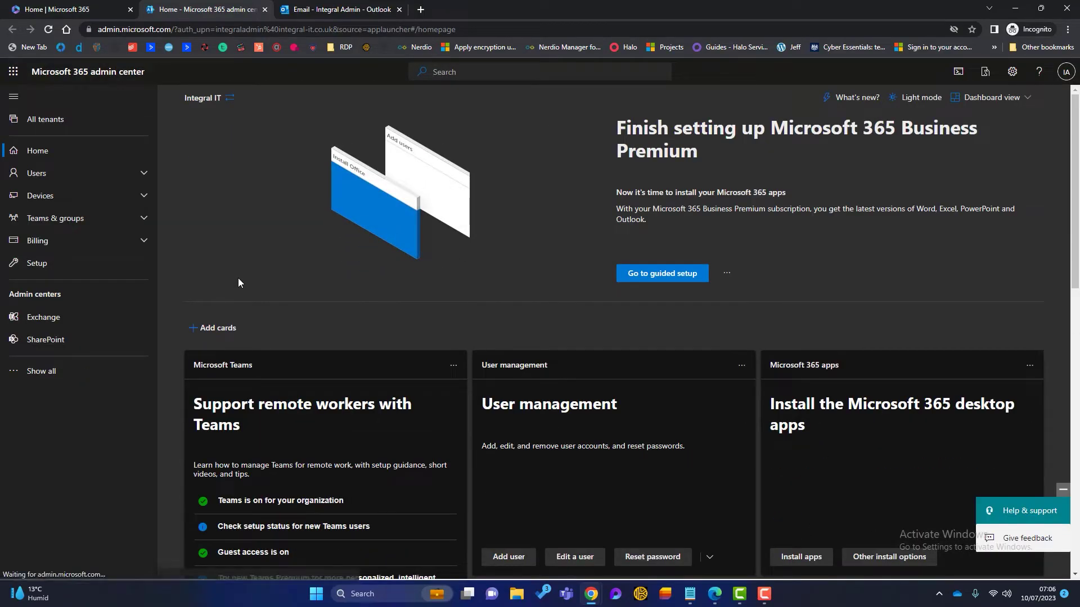
Open the Microsoft 365 Defender security portal from the admin center's full list of admin centers
{"action": "left_click", "coordinate": [45, 372]}
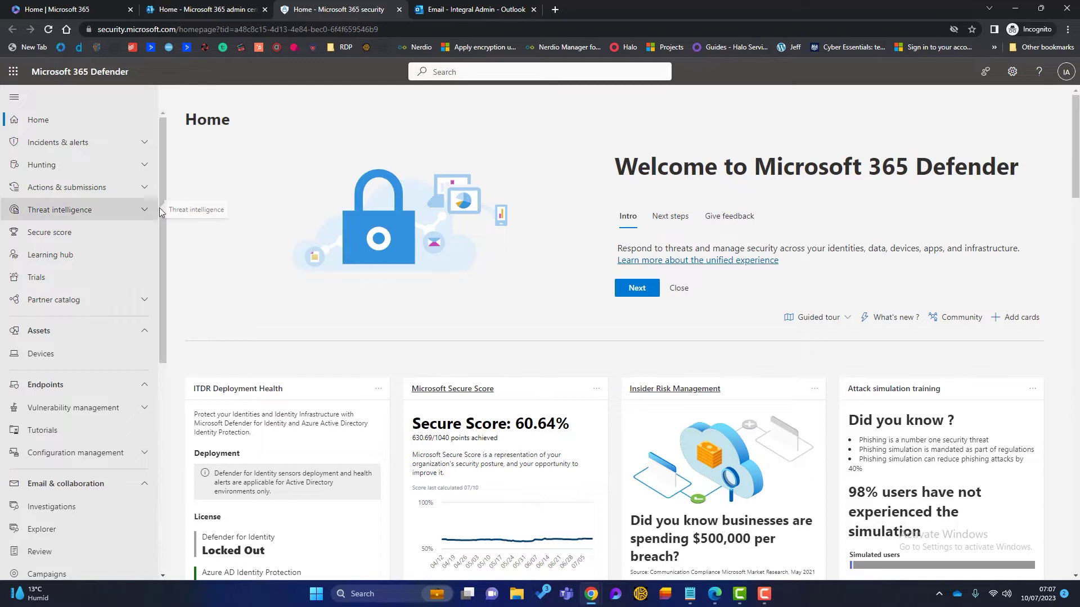
Go to Attack simulation training and view its Simulations list, which shows the in-progress JE Test
{"action": "scroll", "coordinate": [150, 239], "scroll_direction": "down", "scroll_amount": 3}
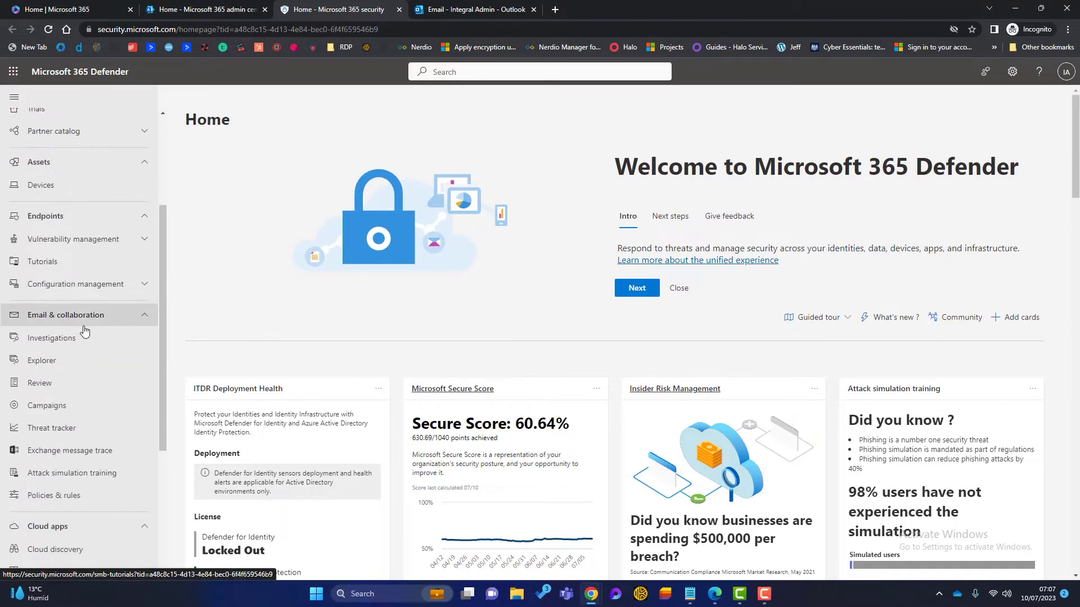
{"action": "left_click", "coordinate": [74, 476]}
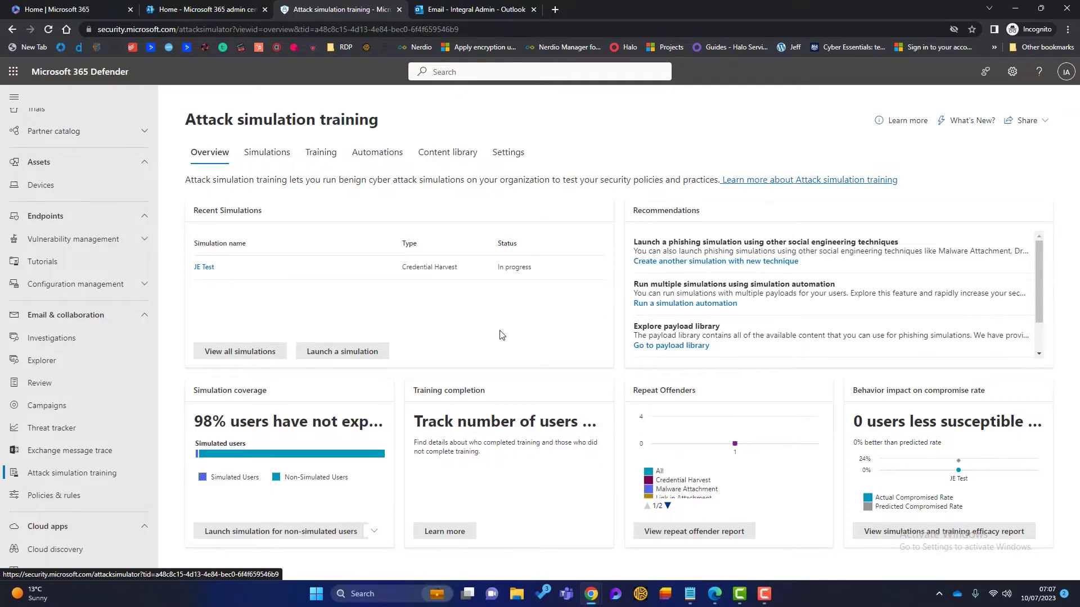
{"action": "left_click", "coordinate": [275, 151]}
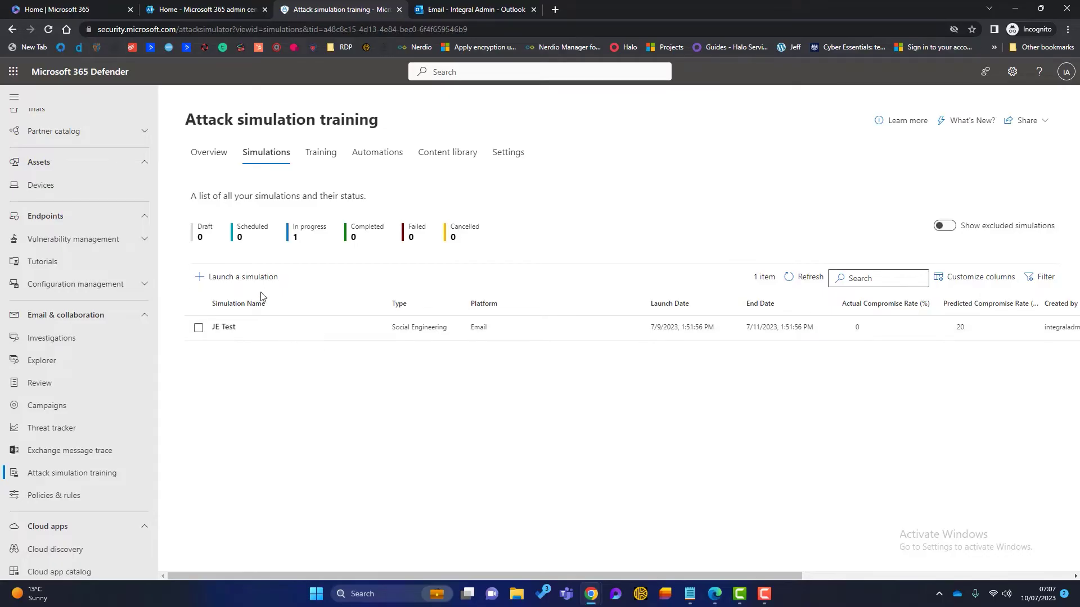
Launch a simulation using the Credential Harvest technique and name it 'Credential Harvest July 2023'
{"action": "left_click", "coordinate": [247, 279]}
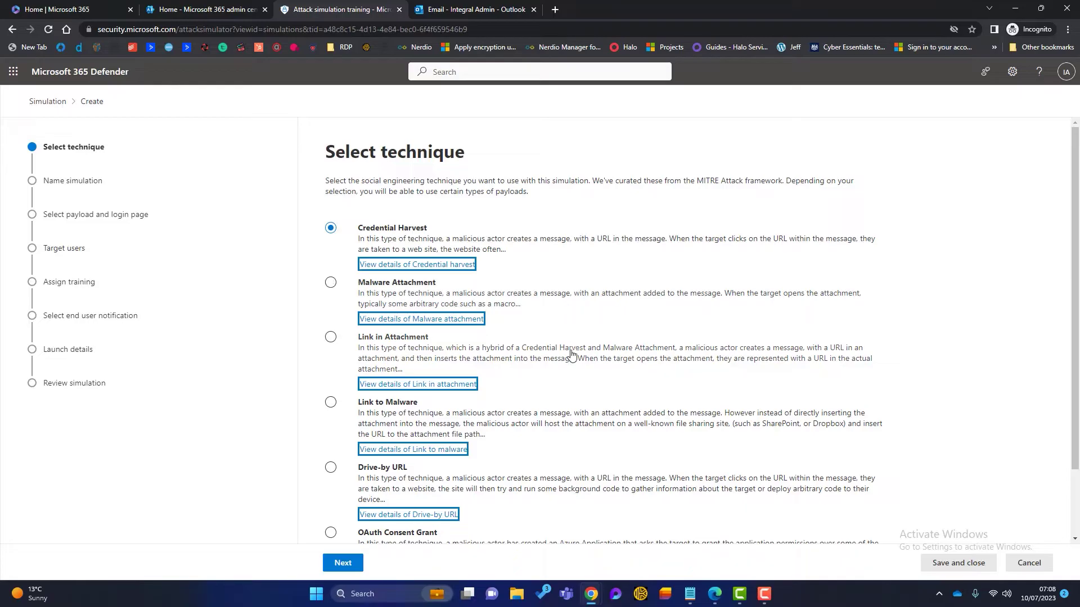
{"action": "scroll", "coordinate": [567, 354], "scroll_direction": "down", "scroll_amount": 2}
{"action": "scroll", "coordinate": [565, 430], "scroll_direction": "up", "scroll_amount": 2}
{"action": "left_click", "coordinate": [342, 563]}
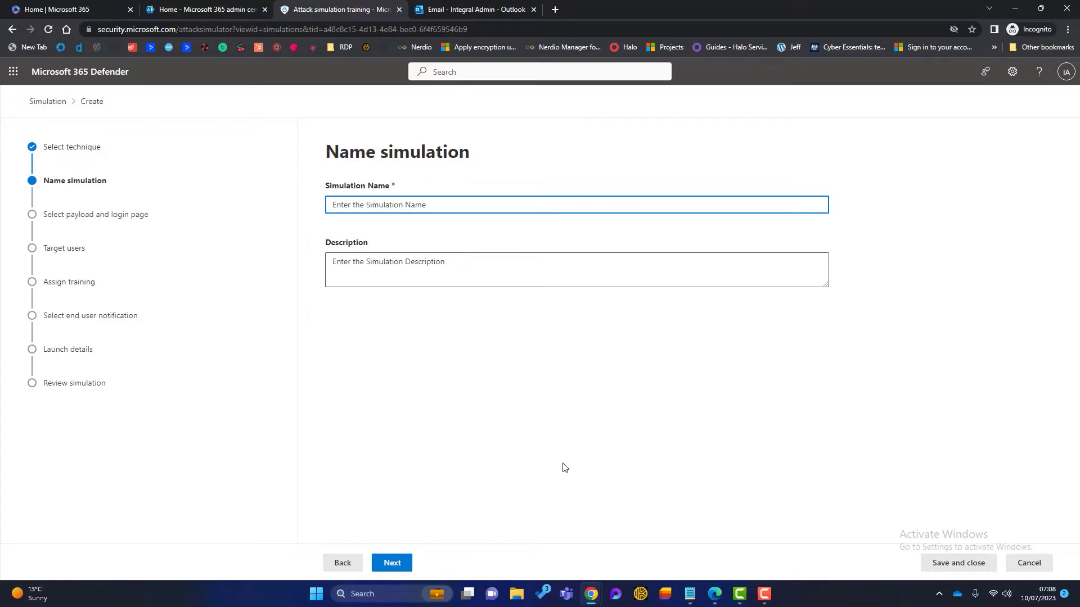
{"action": "type", "text": "Credential Harvest July 2023"}
Preview the 2 Failed Messages payload, then select Account disconnection as the payload instead
{"action": "left_click", "coordinate": [389, 563]}
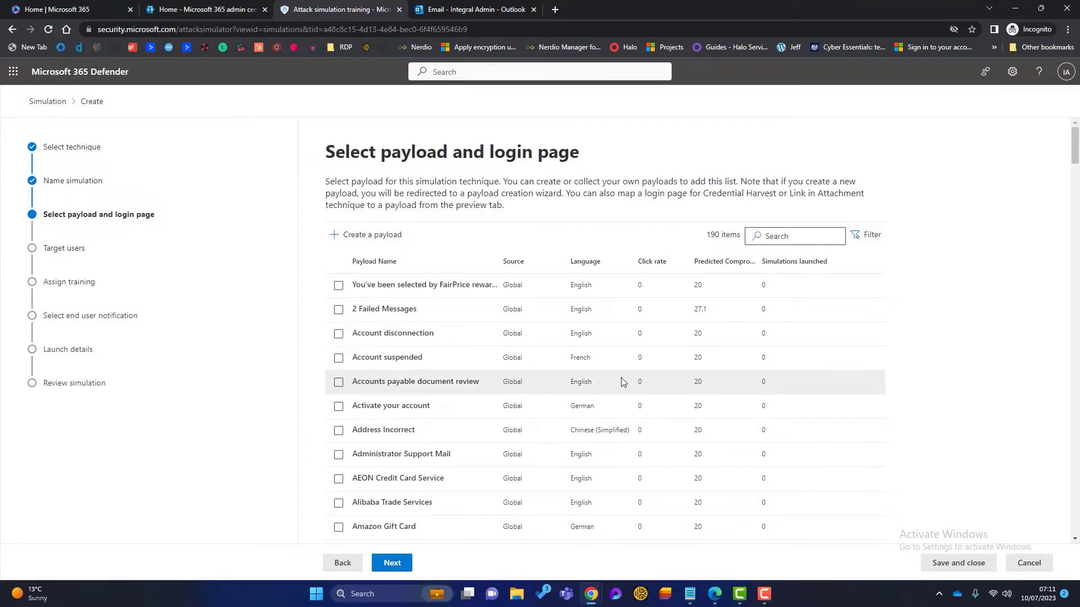
{"action": "left_click", "coordinate": [412, 309]}
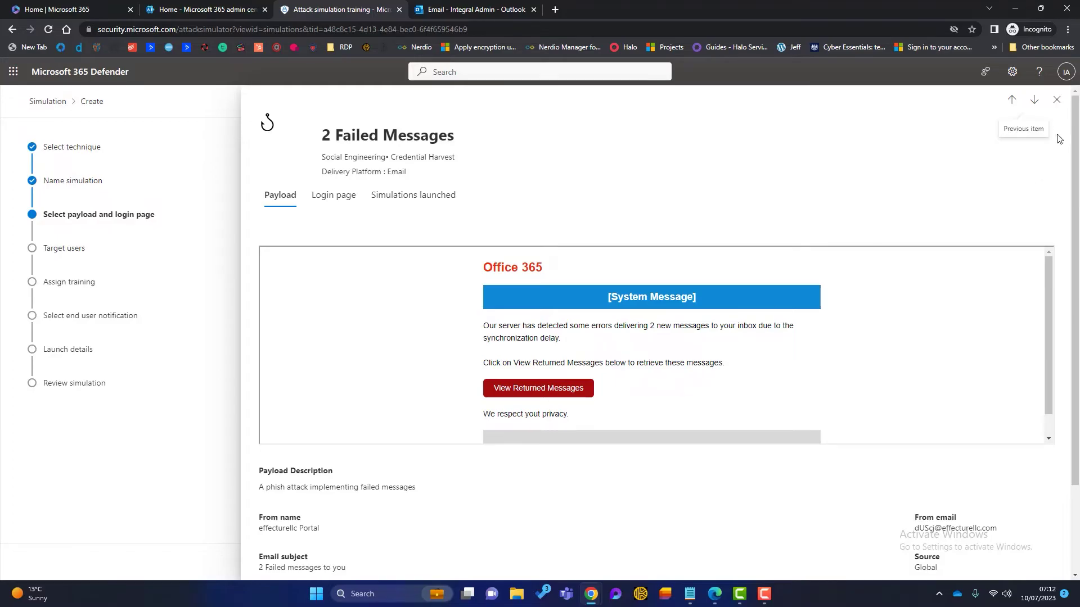
{"action": "left_click", "coordinate": [1057, 99]}
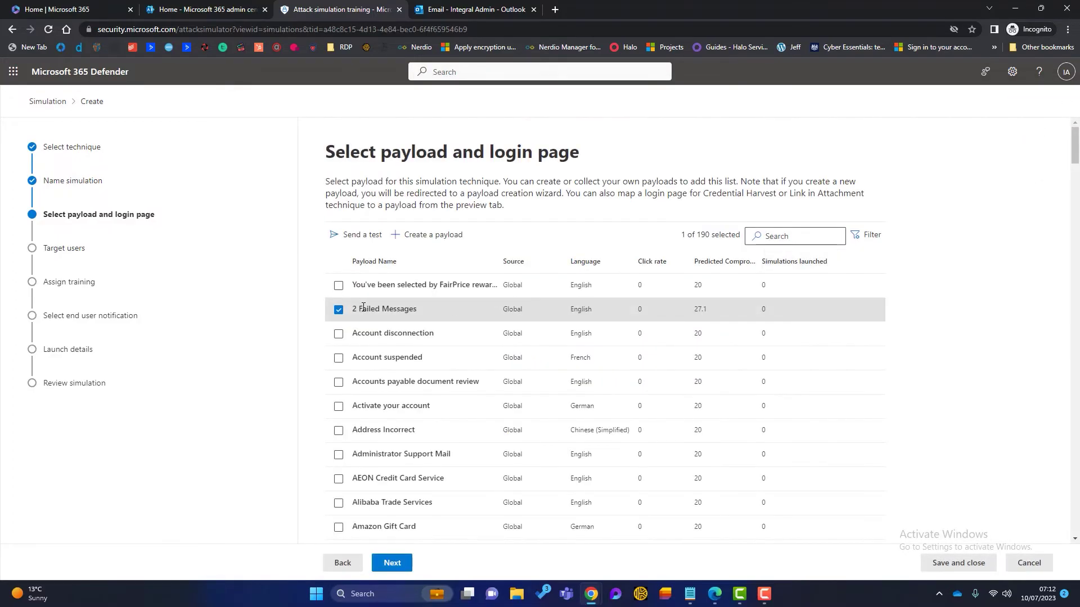
{"action": "left_click", "coordinate": [337, 312]}
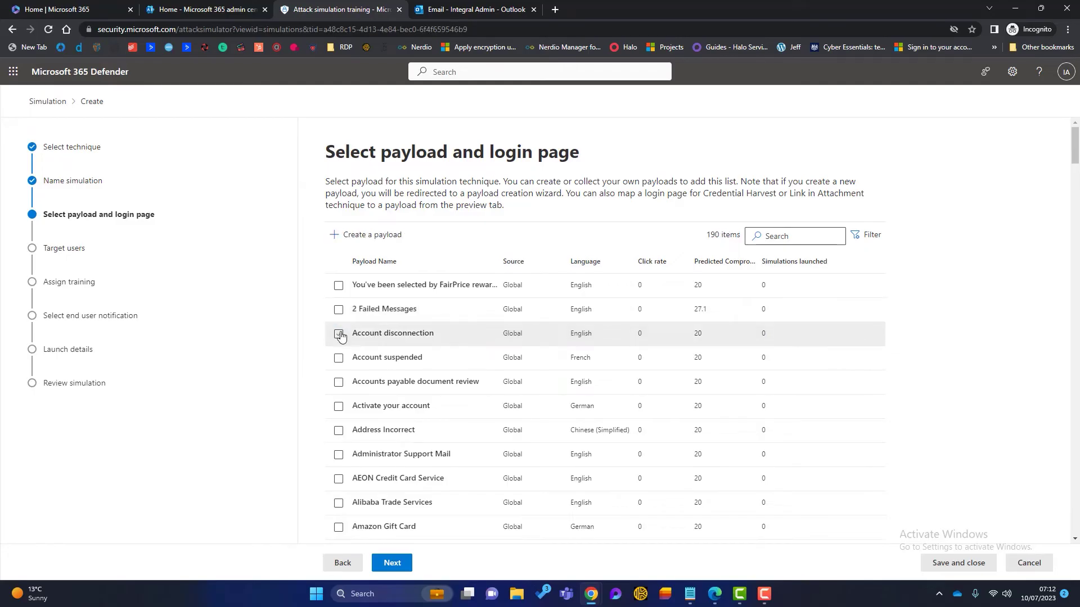
{"action": "left_click", "coordinate": [339, 334]}
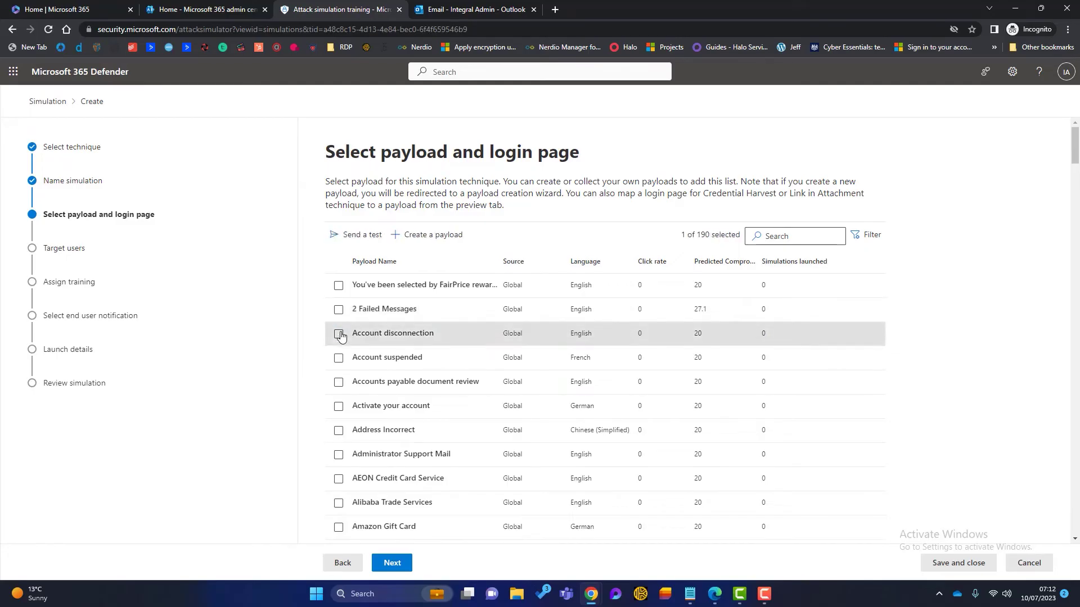
Send a test of the Account disconnection payload and open it in the Outlook inbox
{"action": "left_click", "coordinate": [356, 239]}
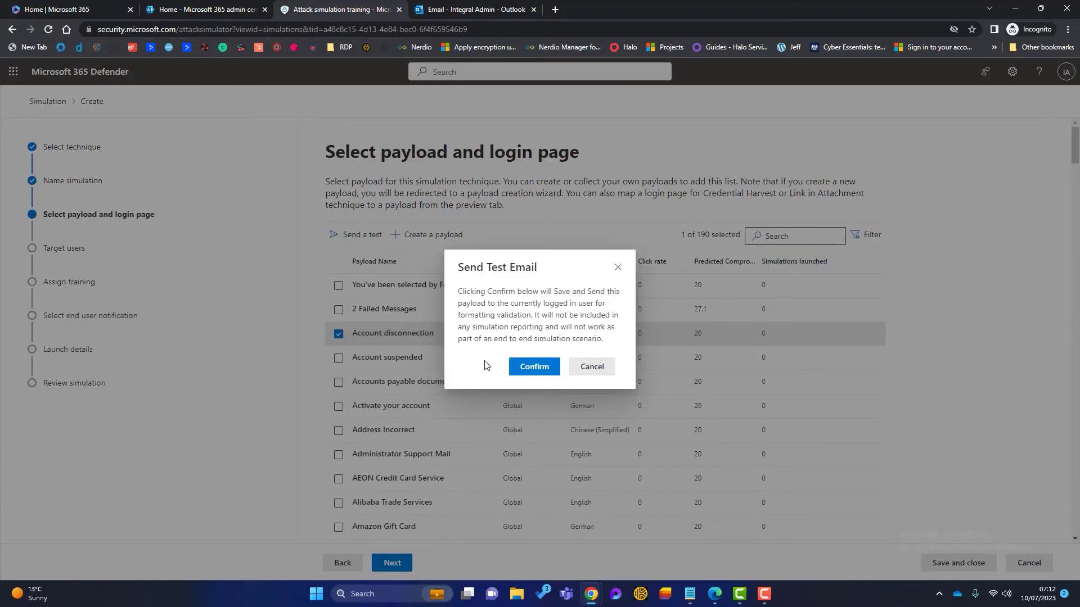
{"action": "left_click", "coordinate": [523, 368]}
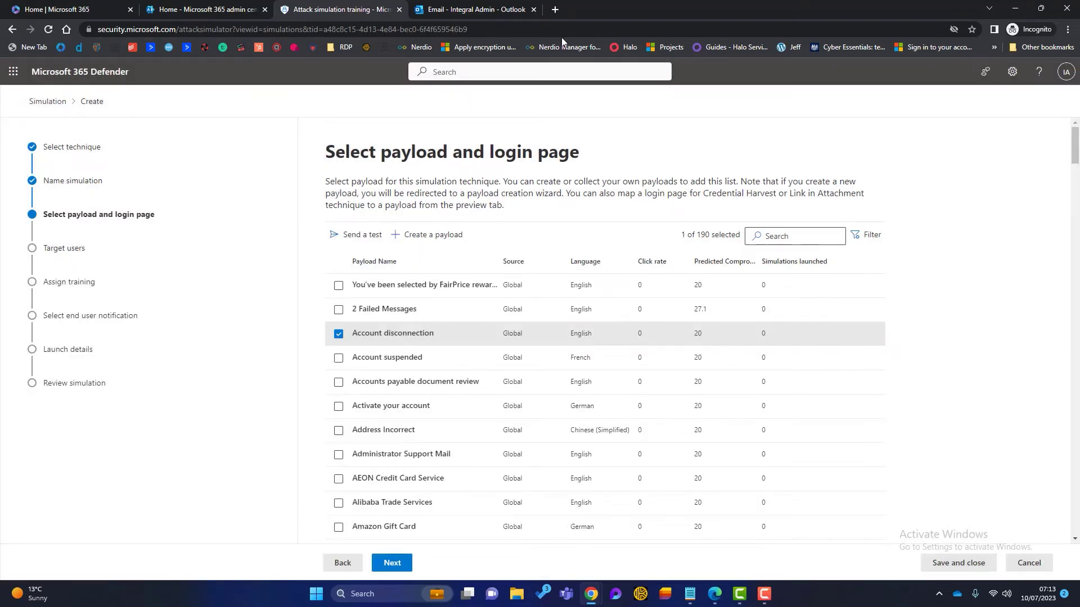
{"action": "left_click", "coordinate": [487, 6]}
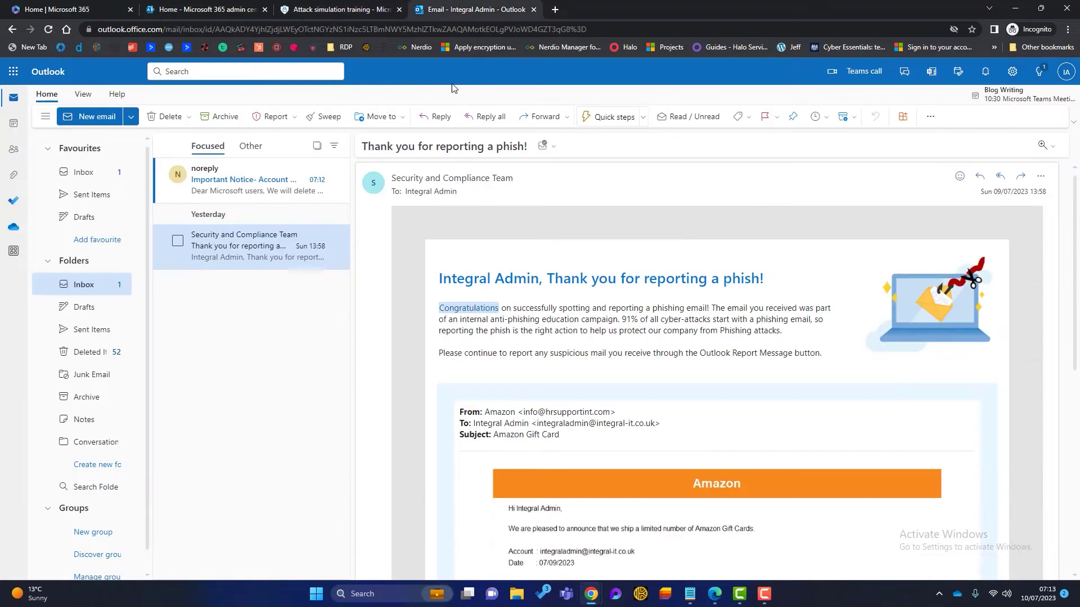
{"action": "left_click", "coordinate": [231, 186]}
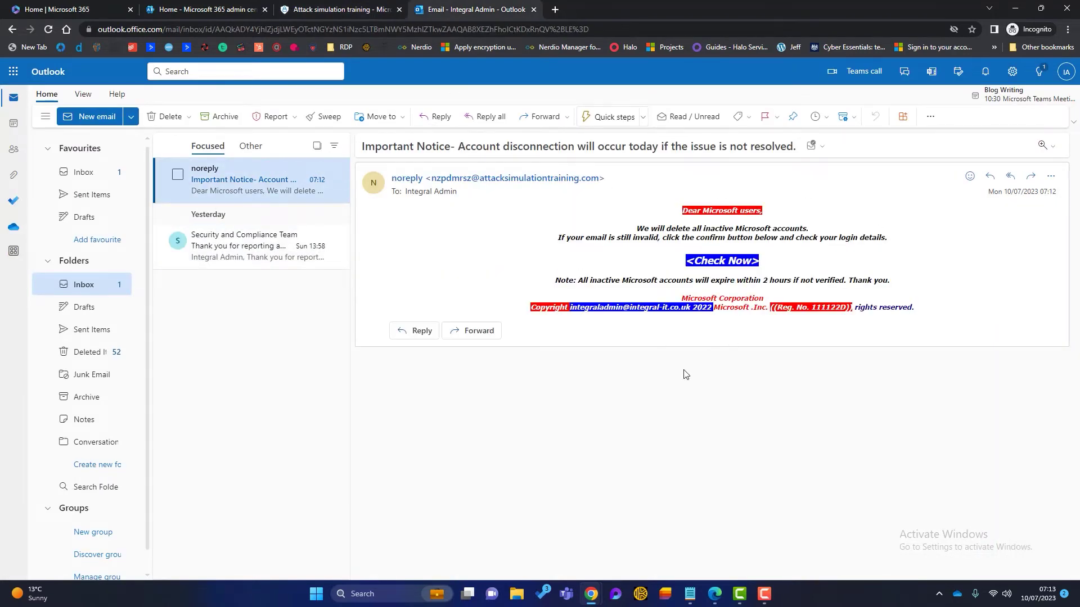
Back in the wizard, abandon creating a custom payload and select 2 Failed Messages as the payload
{"action": "left_click", "coordinate": [341, 10]}
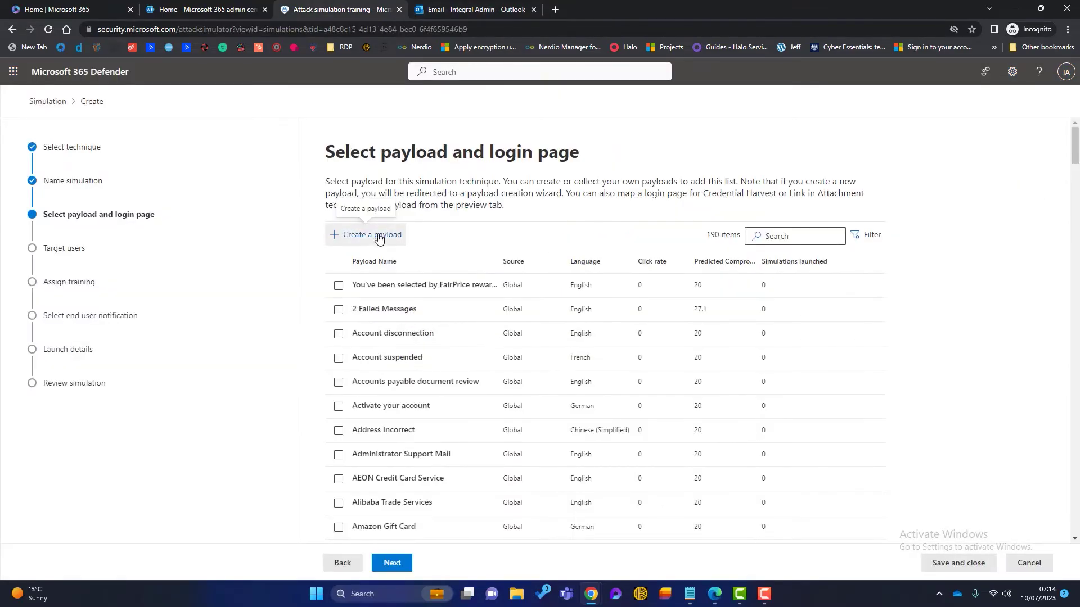
{"action": "scroll", "coordinate": [433, 386], "scroll_direction": "down", "scroll_amount": 2}
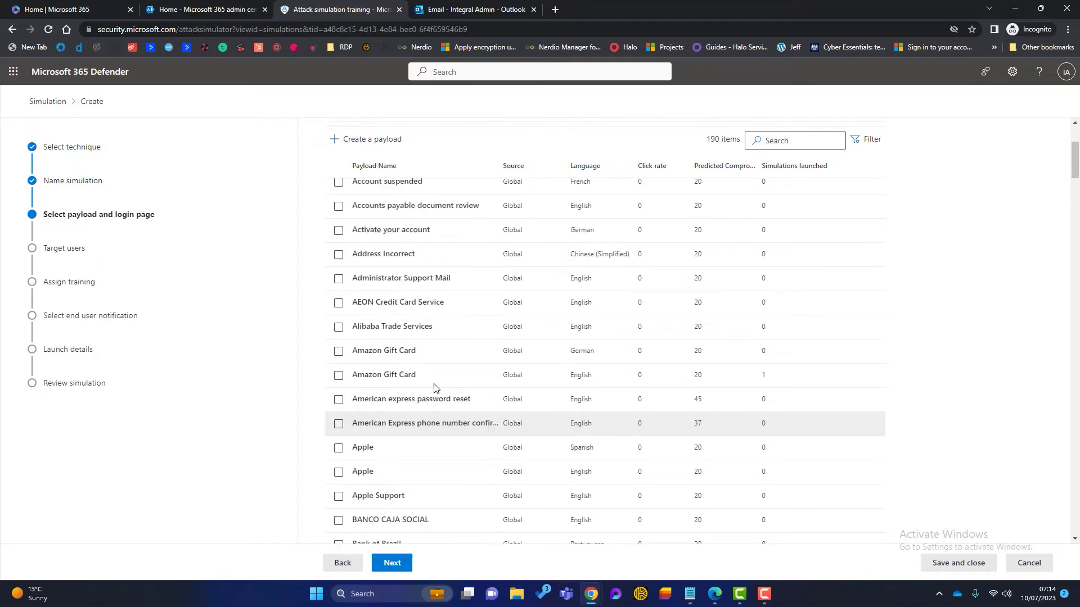
{"action": "scroll", "coordinate": [433, 387], "scroll_direction": "up", "scroll_amount": 2}
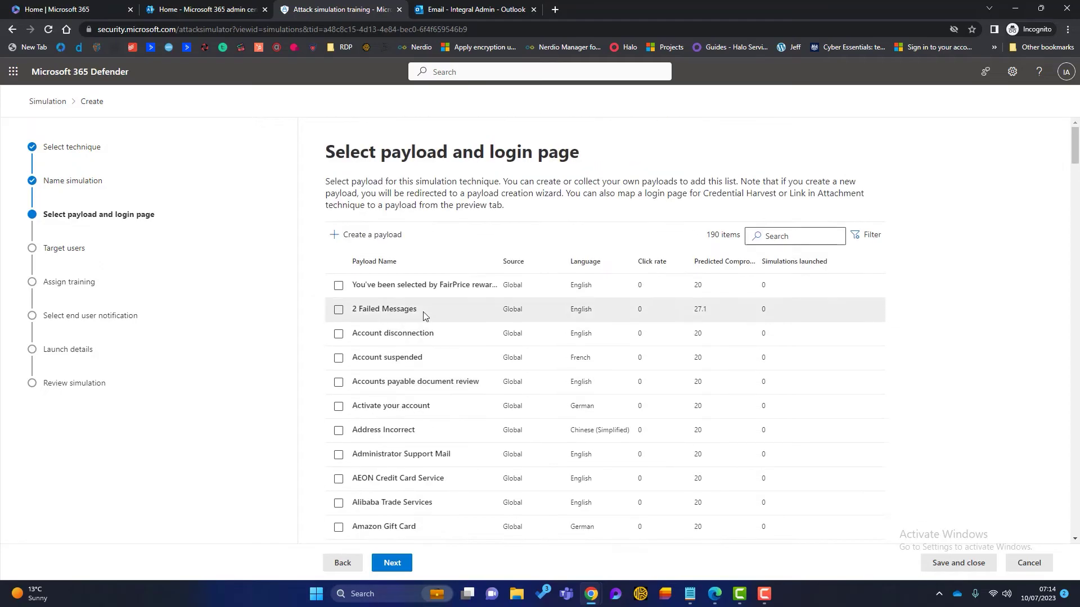
{"action": "left_click", "coordinate": [369, 235]}
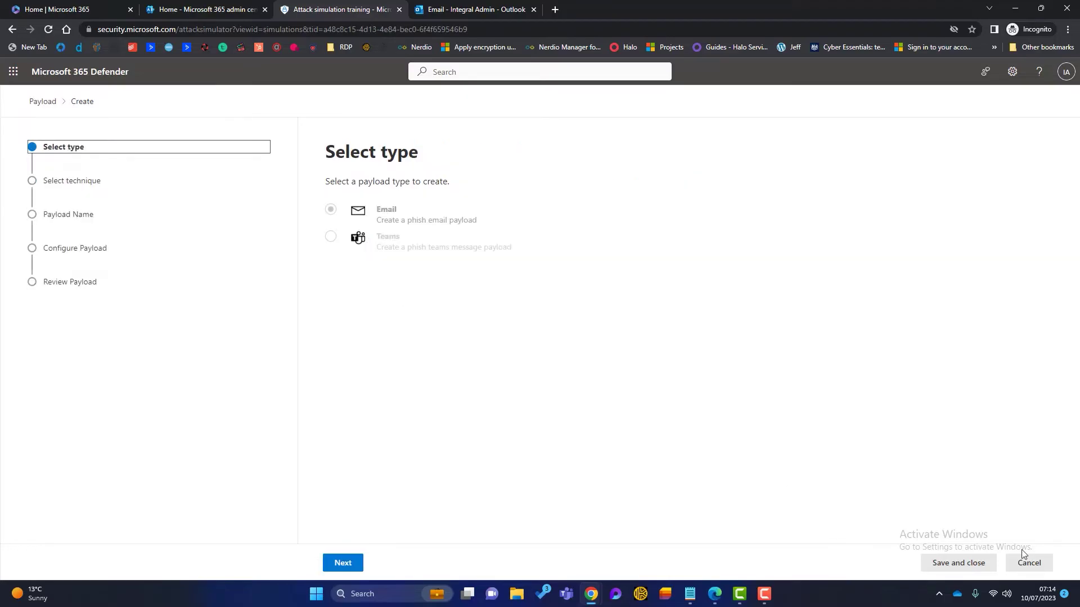
{"action": "left_click", "coordinate": [1028, 563]}
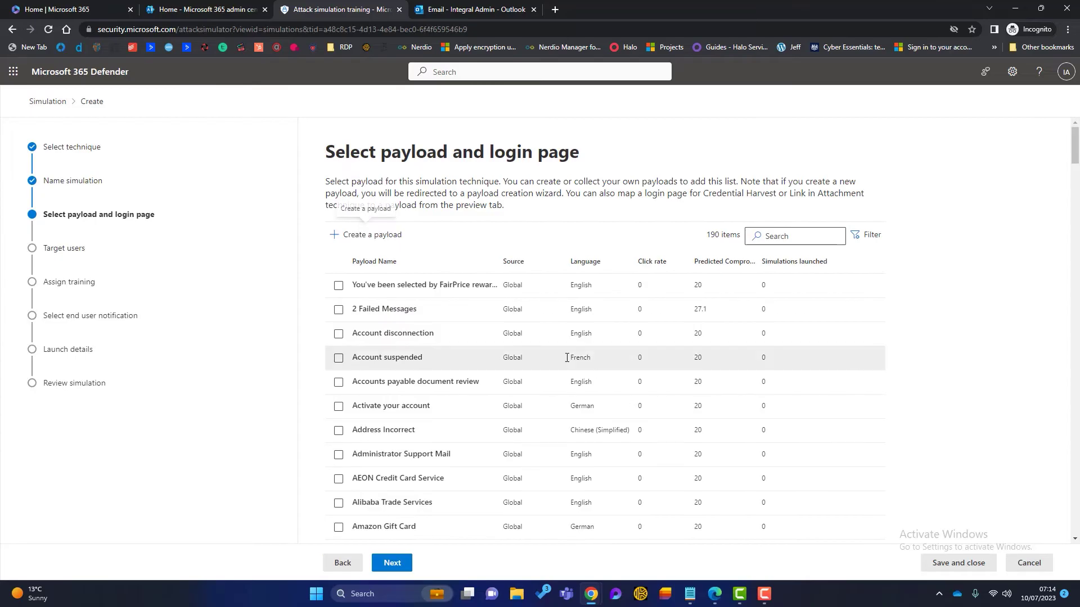
{"action": "left_click", "coordinate": [337, 311]}
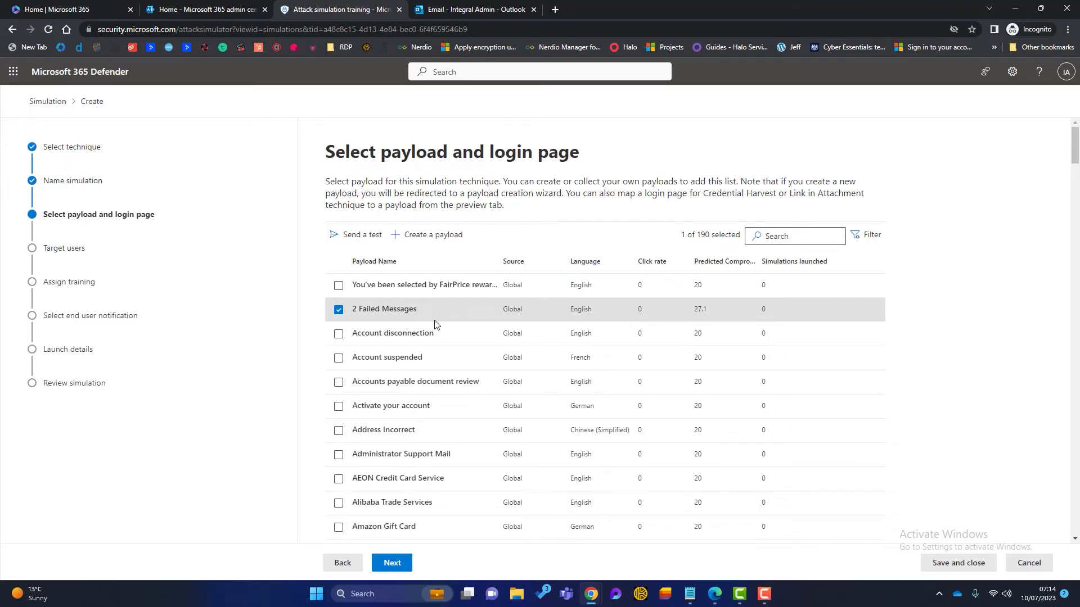
Search for the test user, add them as the only simulation target, and continue to Exclude users
{"action": "left_click", "coordinate": [392, 562]}
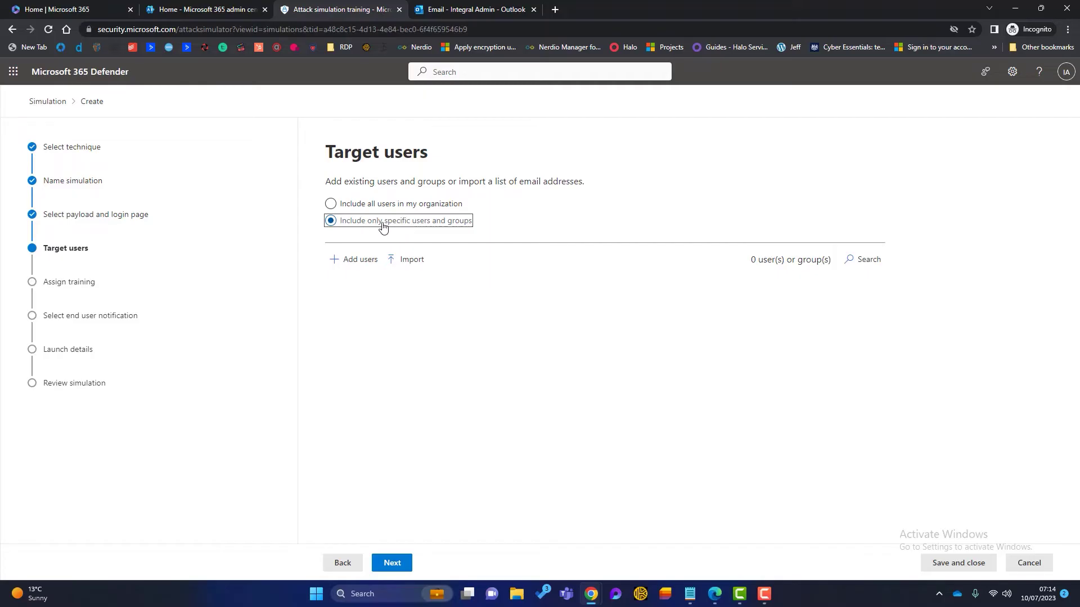
{"action": "left_click", "coordinate": [368, 263]}
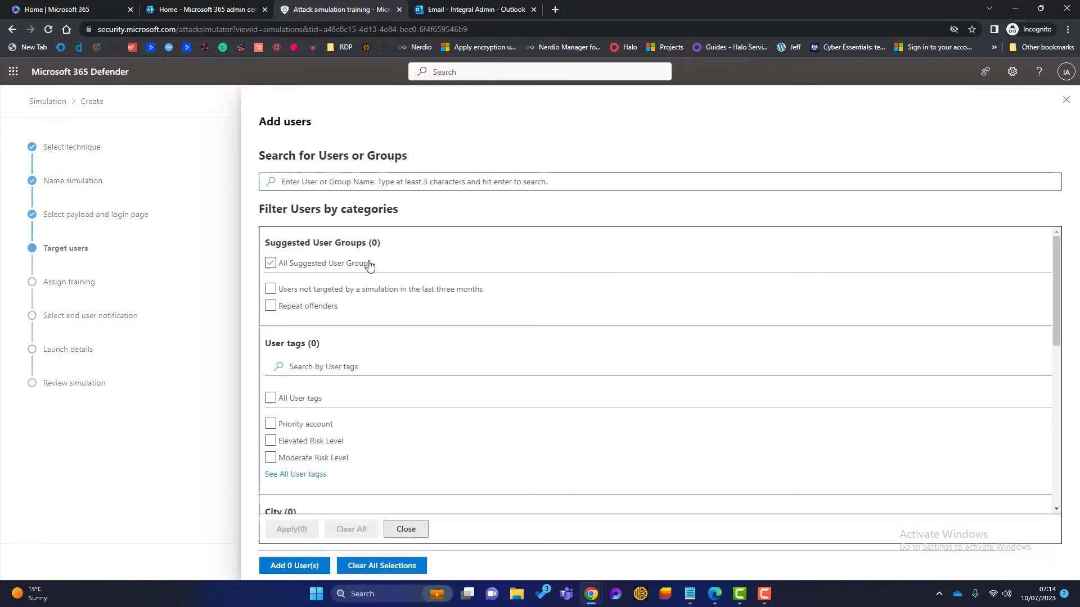
{"action": "left_click", "coordinate": [444, 182]}
{"action": "type", "text": "phil phish"}
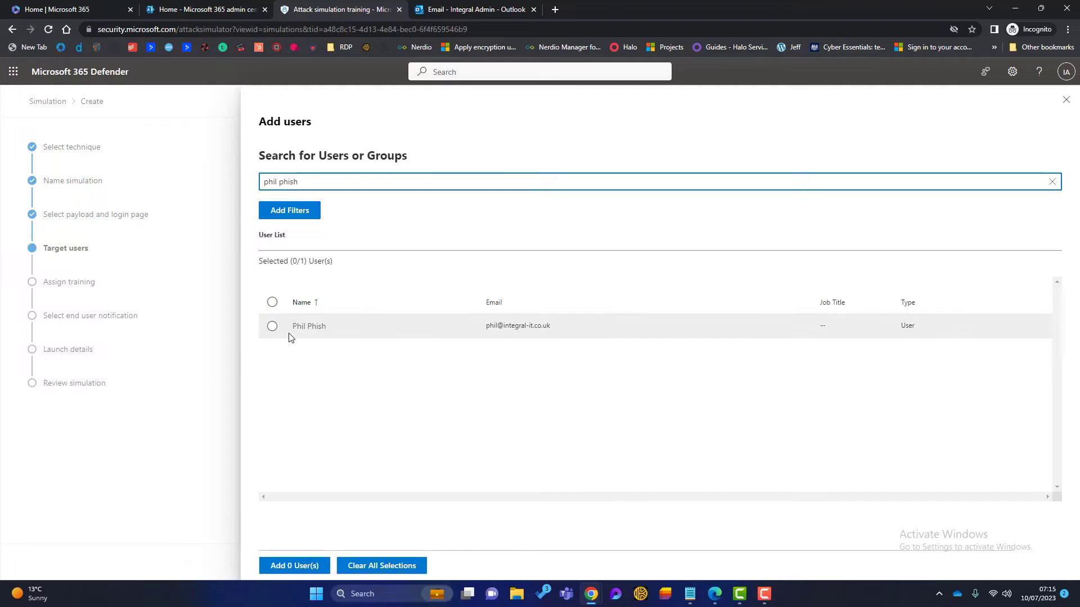
{"action": "left_click", "coordinate": [272, 328]}
{"action": "left_click", "coordinate": [272, 327]}
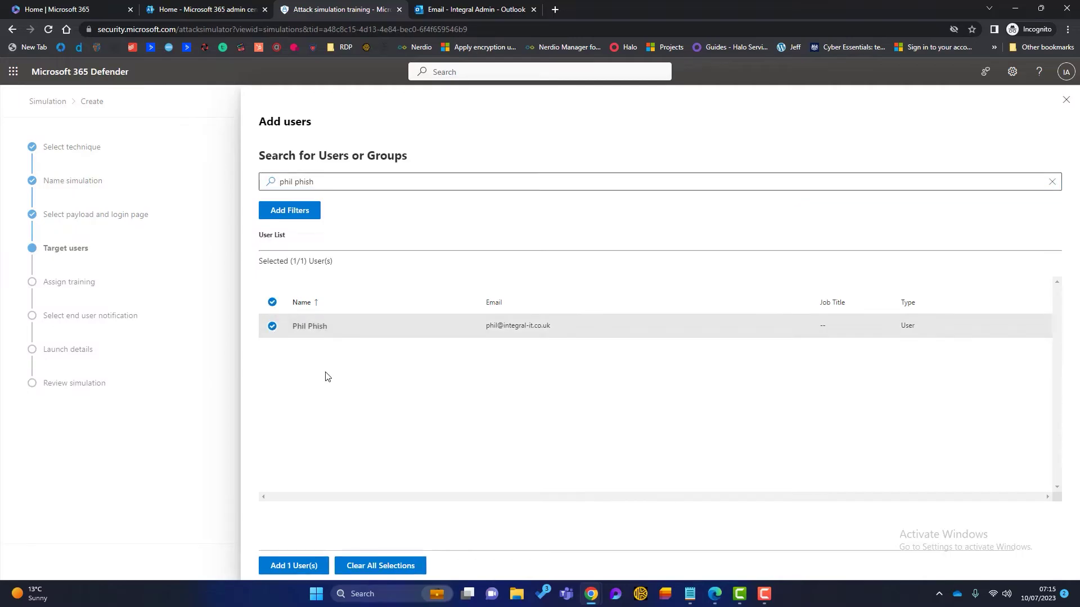
{"action": "left_click", "coordinate": [292, 566]}
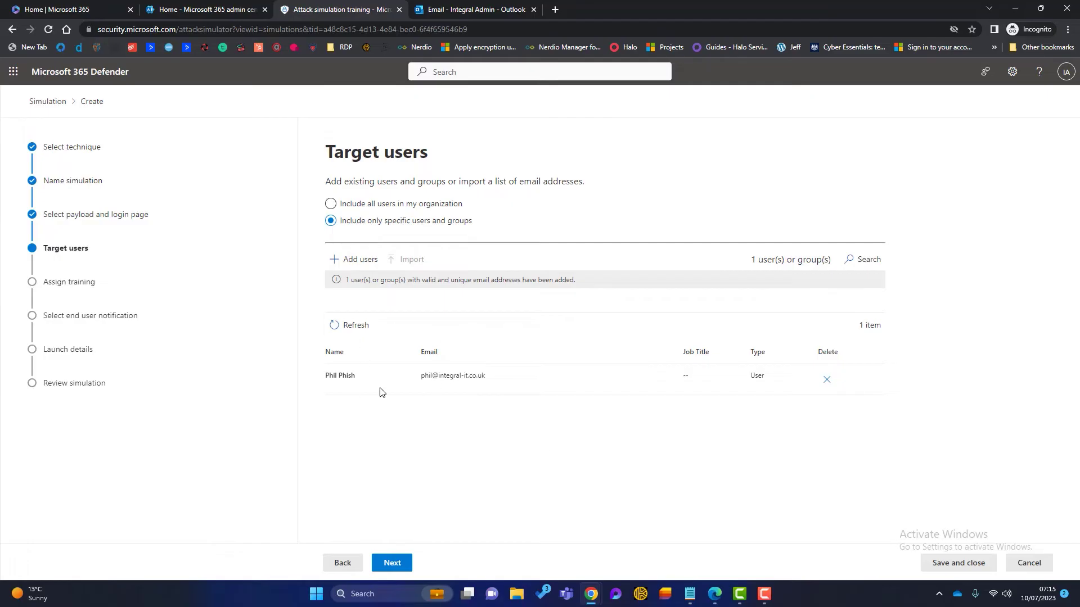
{"action": "left_click", "coordinate": [392, 563]}
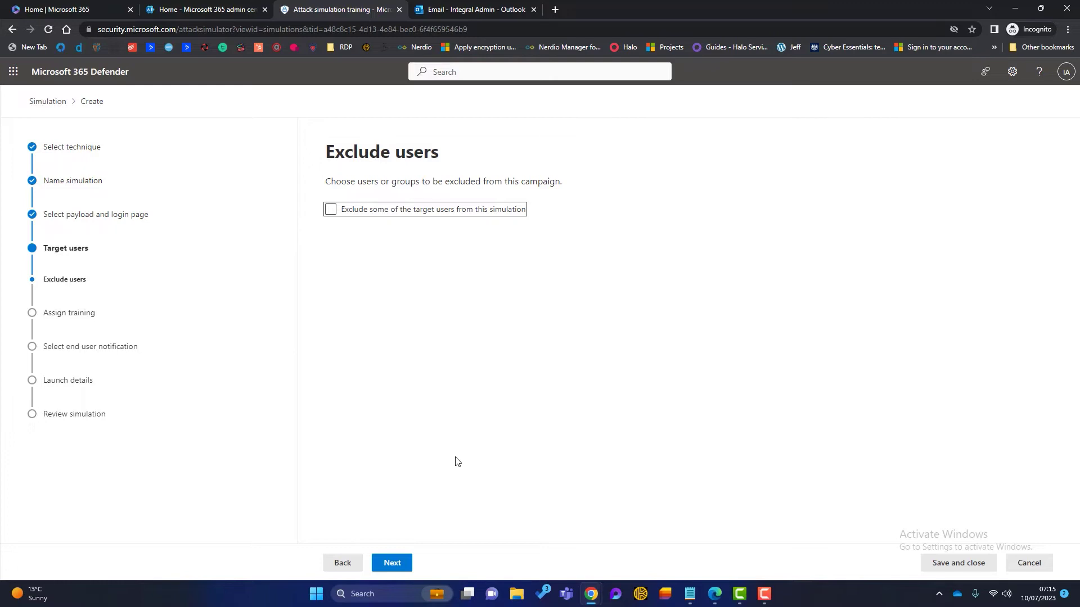
Keep Microsoft training experience as the training, due 7 days after the simulation ends
{"action": "left_click", "coordinate": [408, 562]}
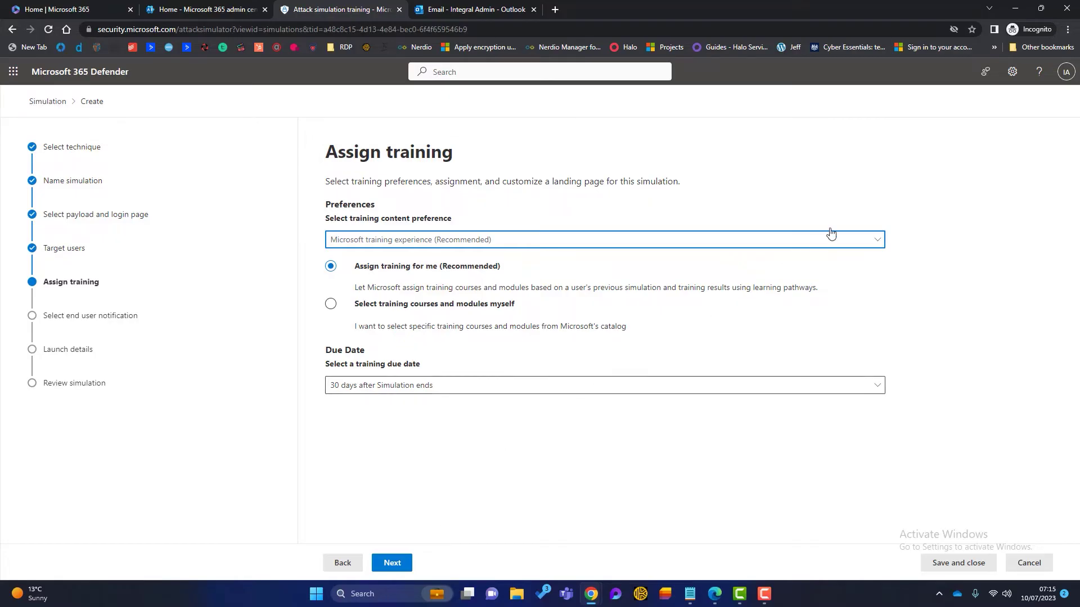
{"action": "left_click", "coordinate": [876, 241]}
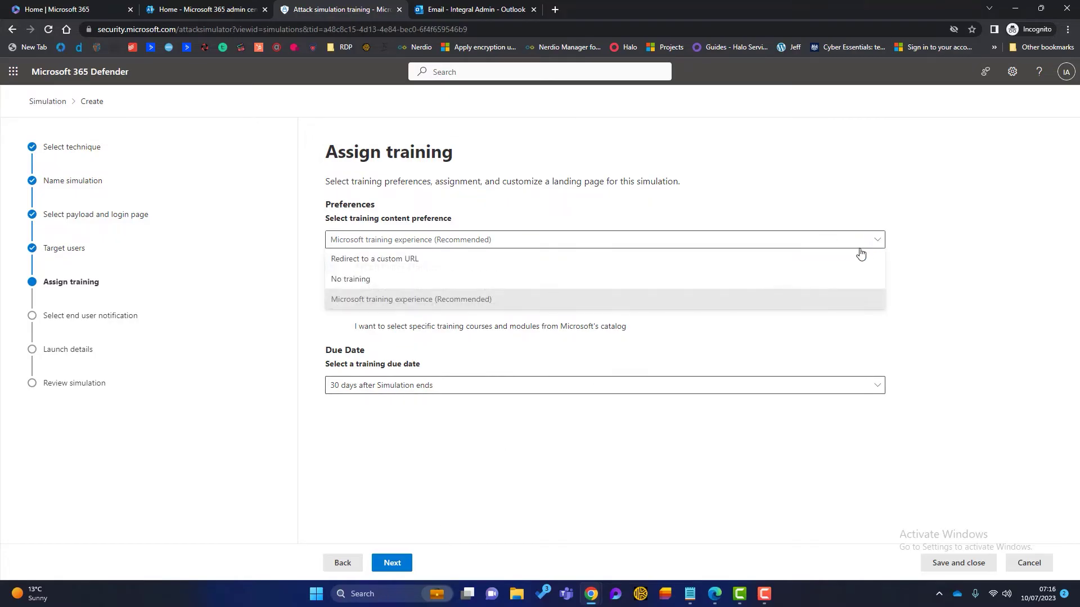
{"action": "left_click", "coordinate": [371, 281]}
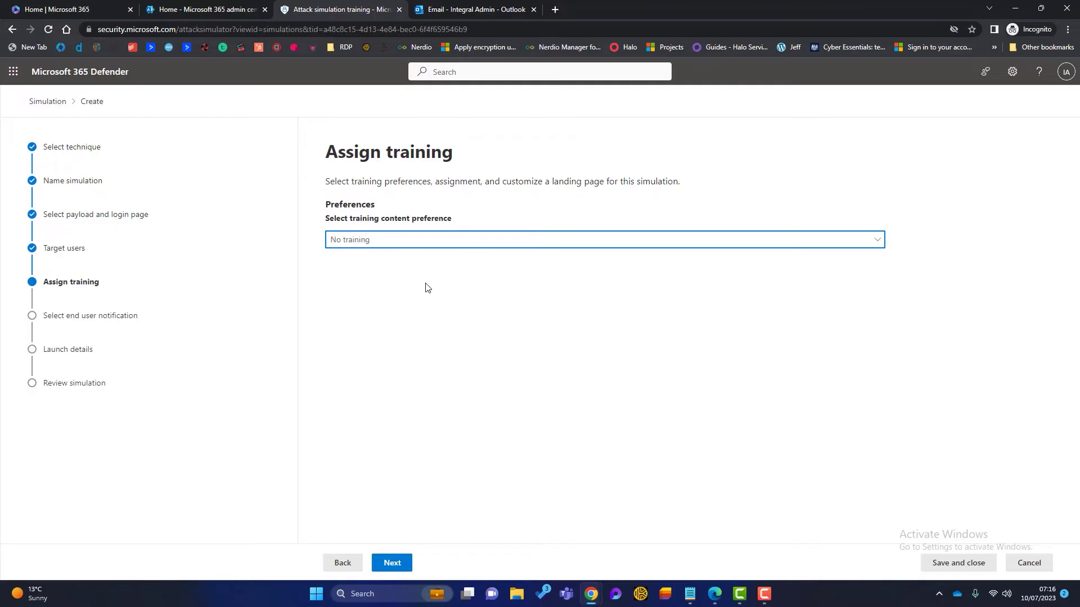
{"action": "left_click", "coordinate": [537, 237]}
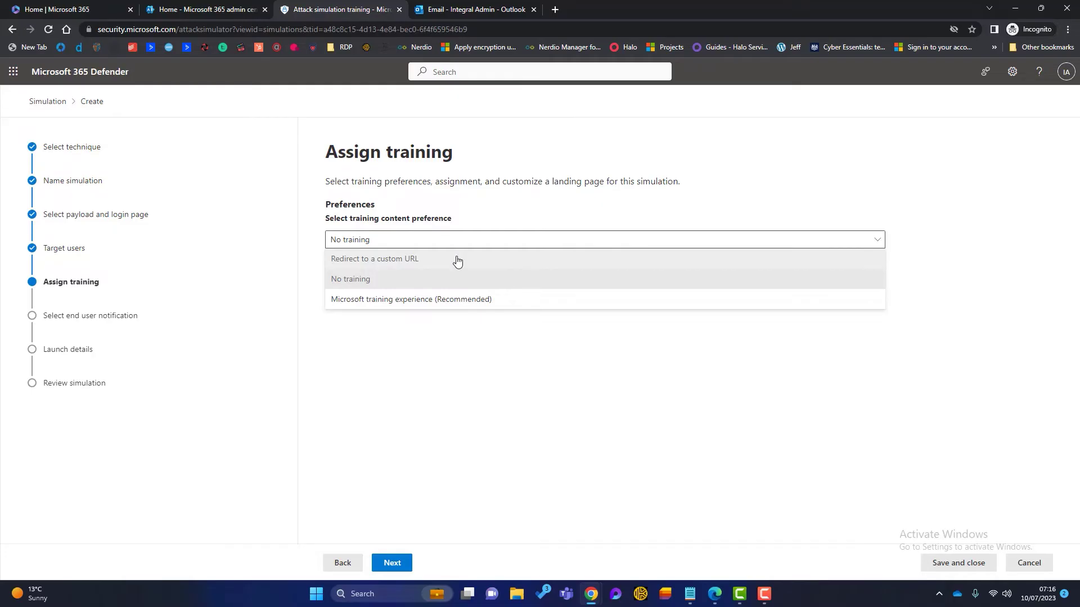
{"action": "left_click", "coordinate": [390, 301]}
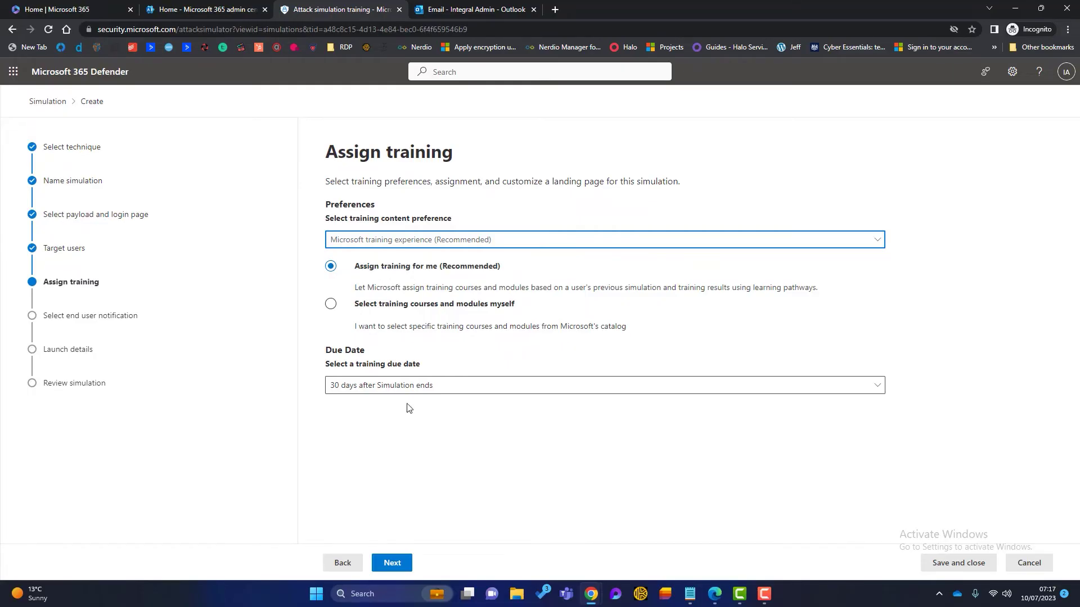
{"action": "left_click", "coordinate": [808, 387]}
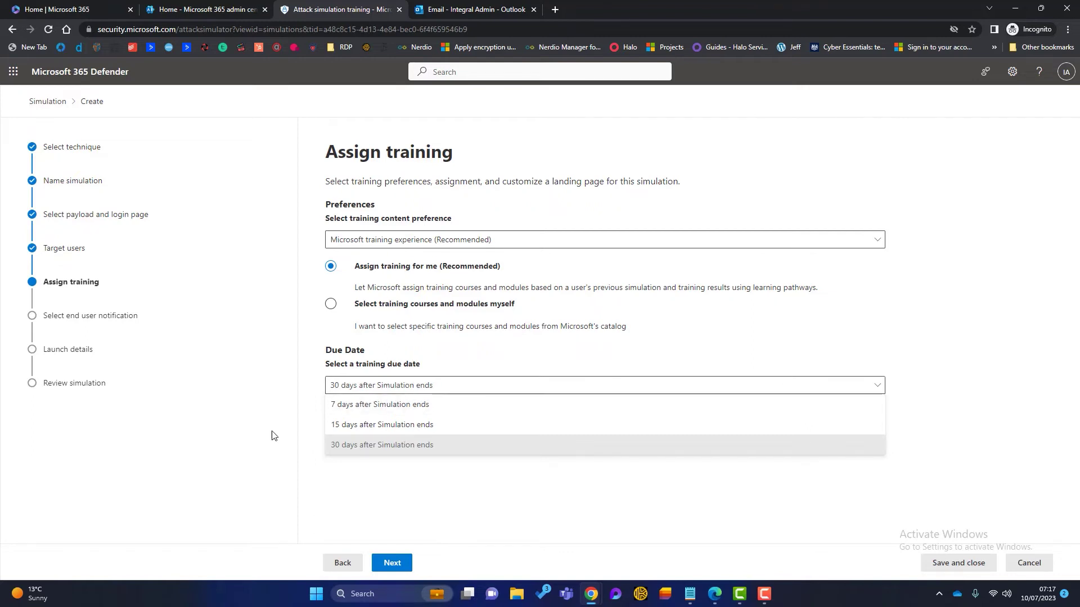
{"action": "left_click", "coordinate": [427, 410]}
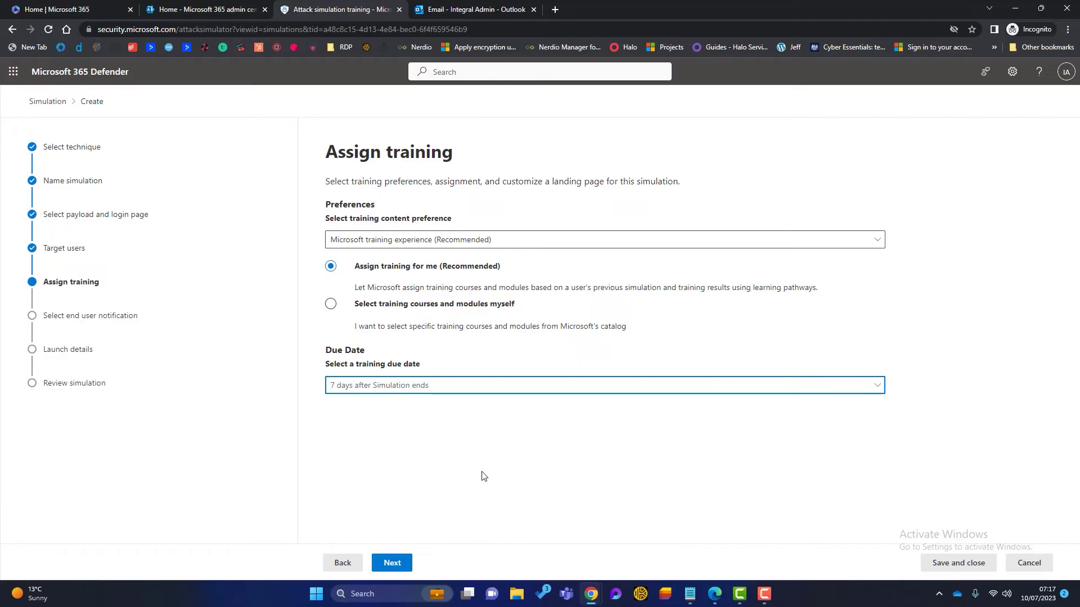
{"action": "left_click", "coordinate": [392, 563]}
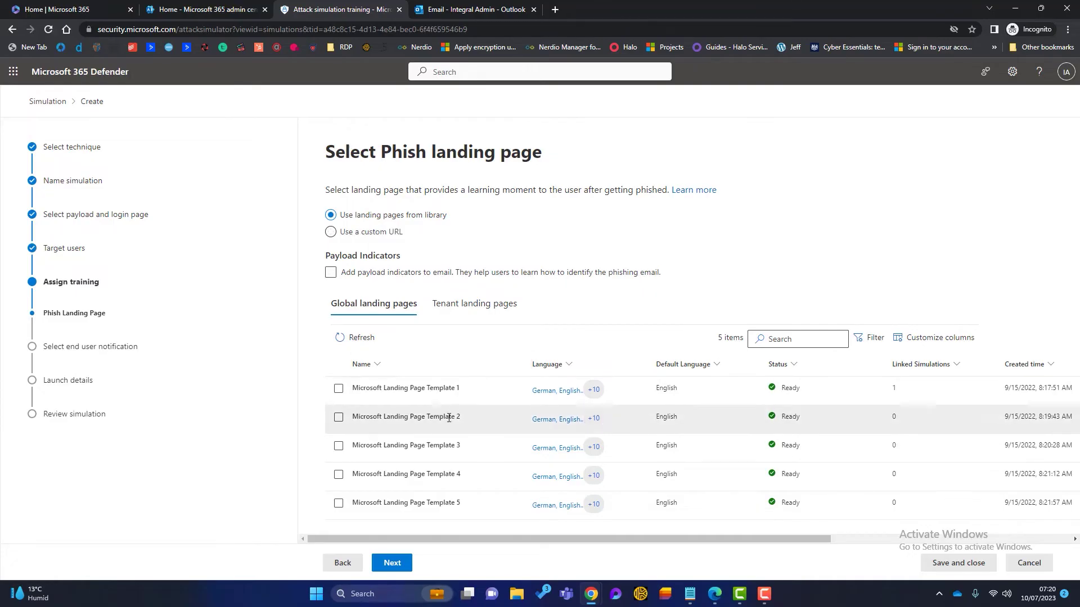
Select Microsoft Landing Page Template 1 and scroll through its 'you were just phished' preview
{"action": "left_click", "coordinate": [440, 395]}
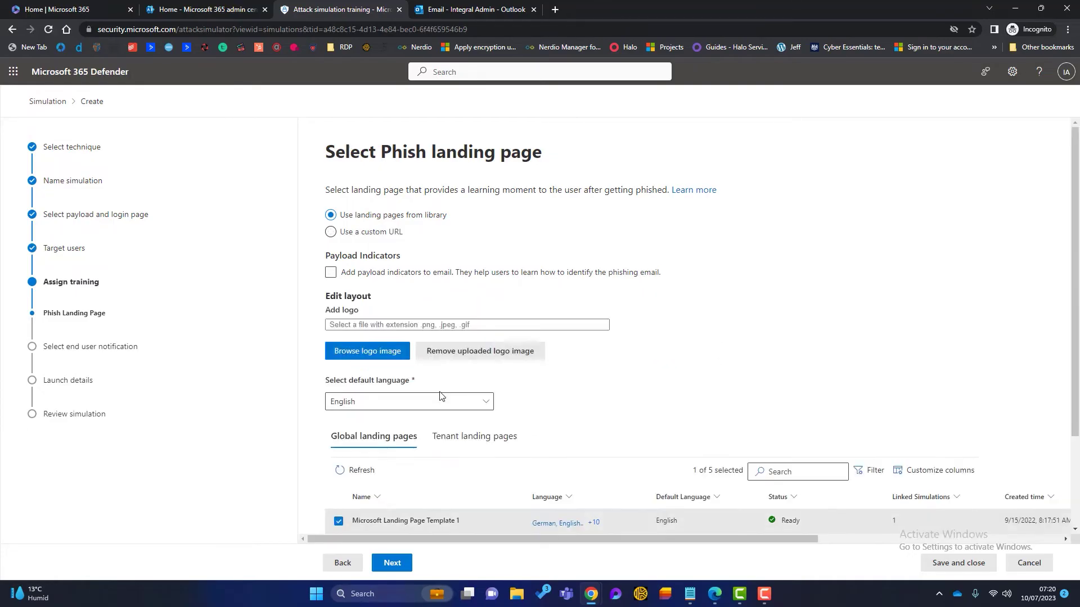
{"action": "scroll", "coordinate": [440, 425], "scroll_direction": "down", "scroll_amount": 2}
{"action": "left_click", "coordinate": [443, 410]}
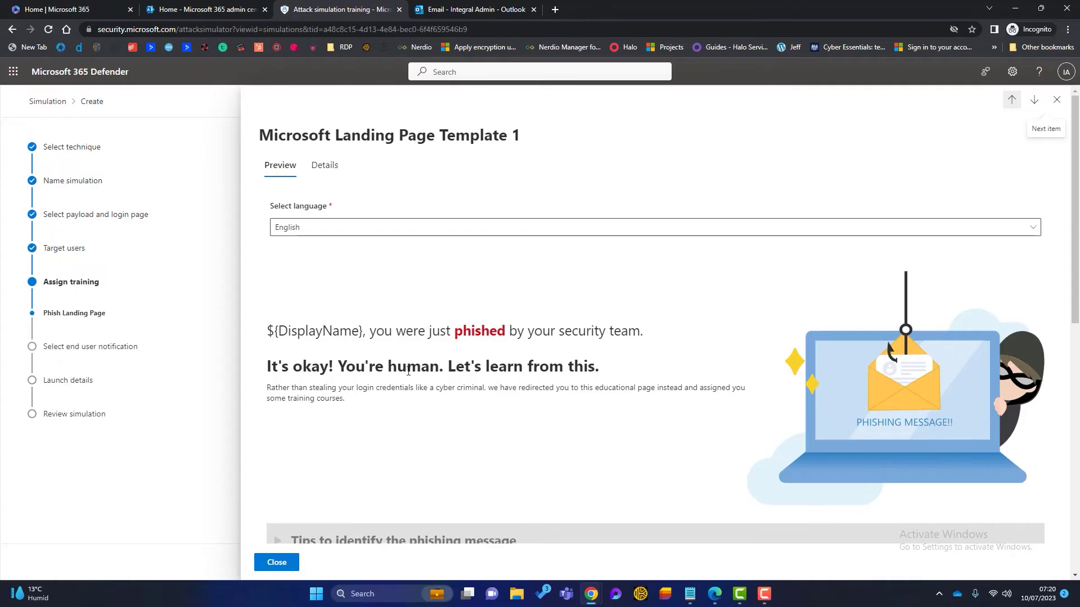
{"action": "scroll", "coordinate": [537, 381], "scroll_direction": "down", "scroll_amount": 2}
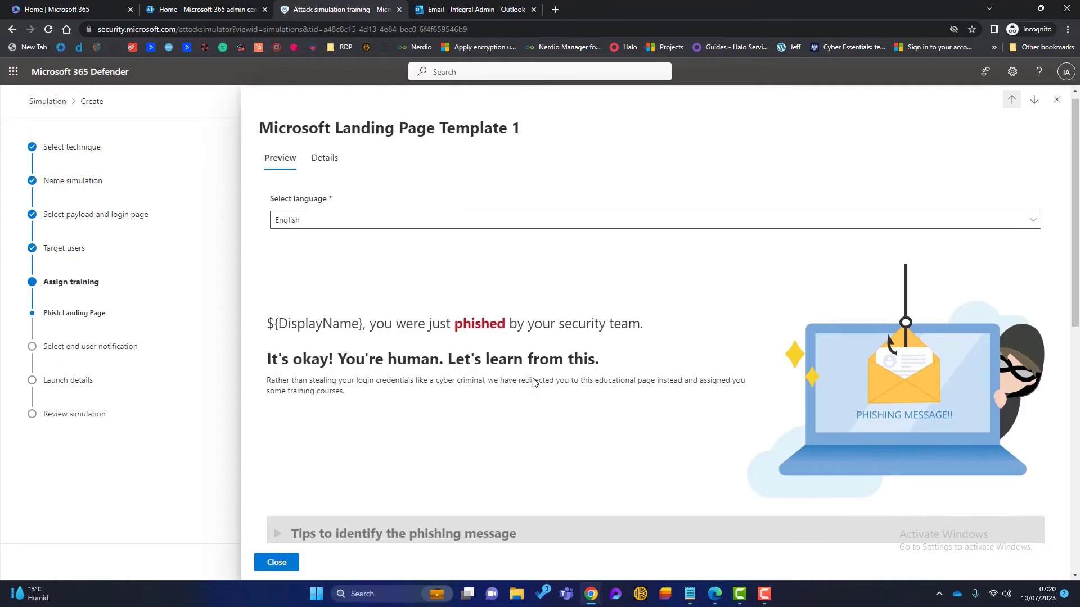
{"action": "scroll", "coordinate": [545, 366], "scroll_direction": "down", "scroll_amount": 6}
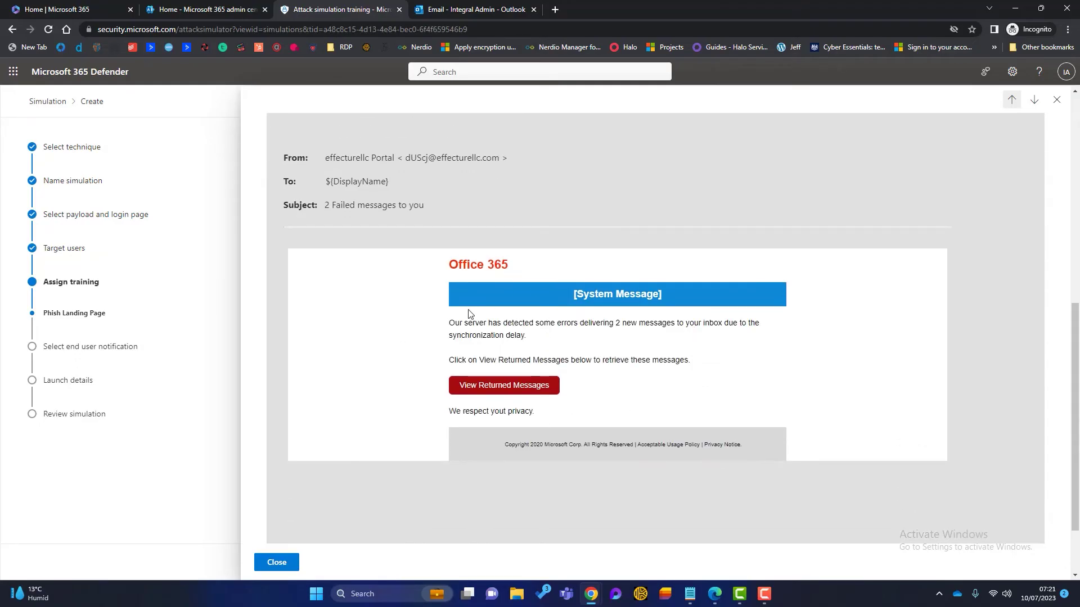
{"action": "scroll", "coordinate": [451, 359], "scroll_direction": "down", "scroll_amount": 2}
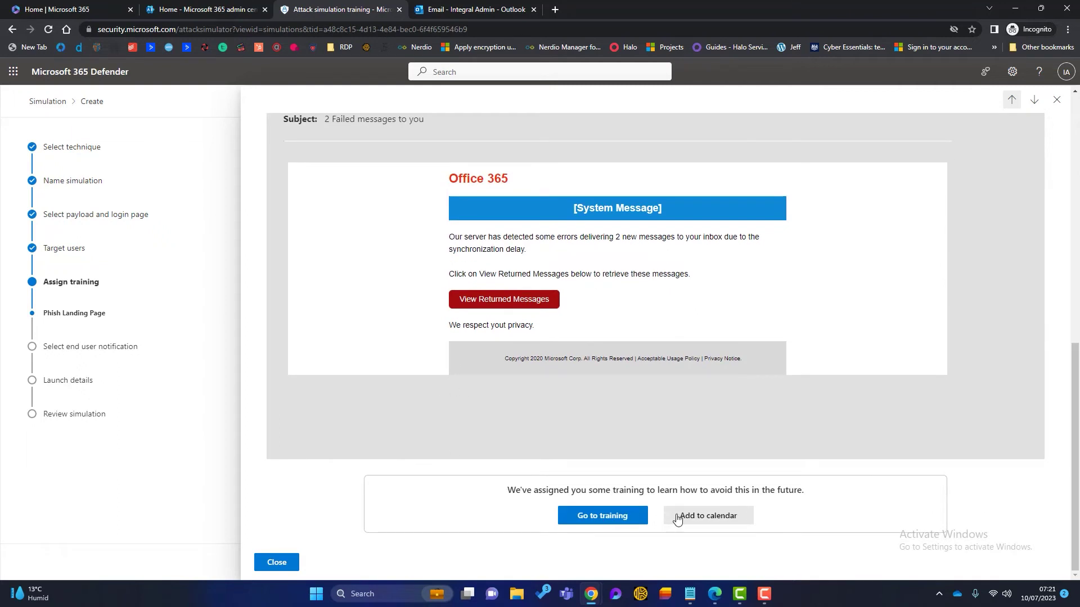
{"action": "scroll", "coordinate": [660, 417], "scroll_direction": "up", "scroll_amount": 10}
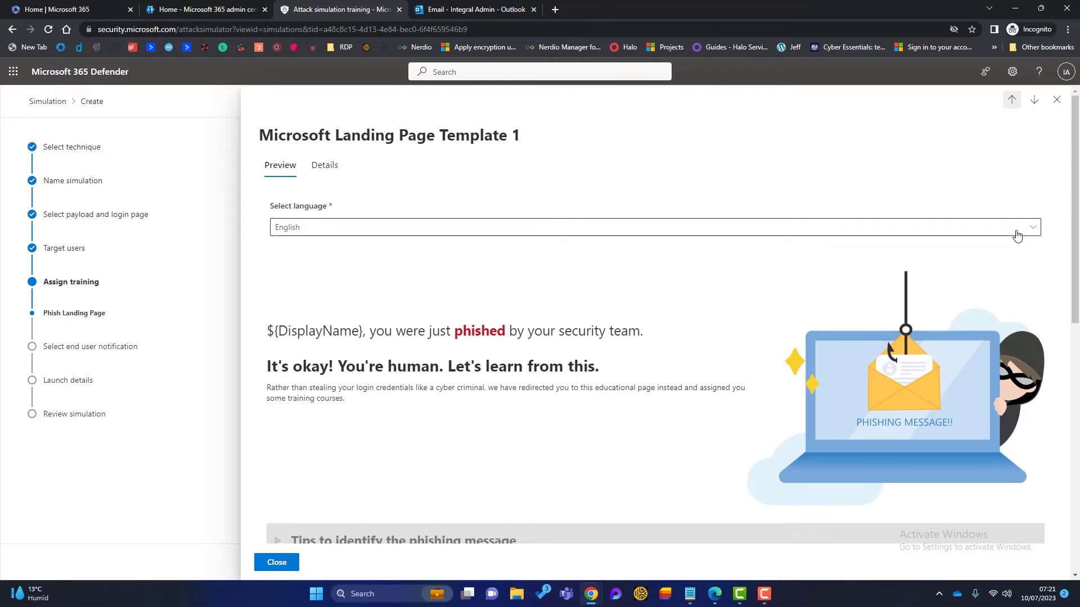
{"action": "left_click", "coordinate": [1057, 100]}
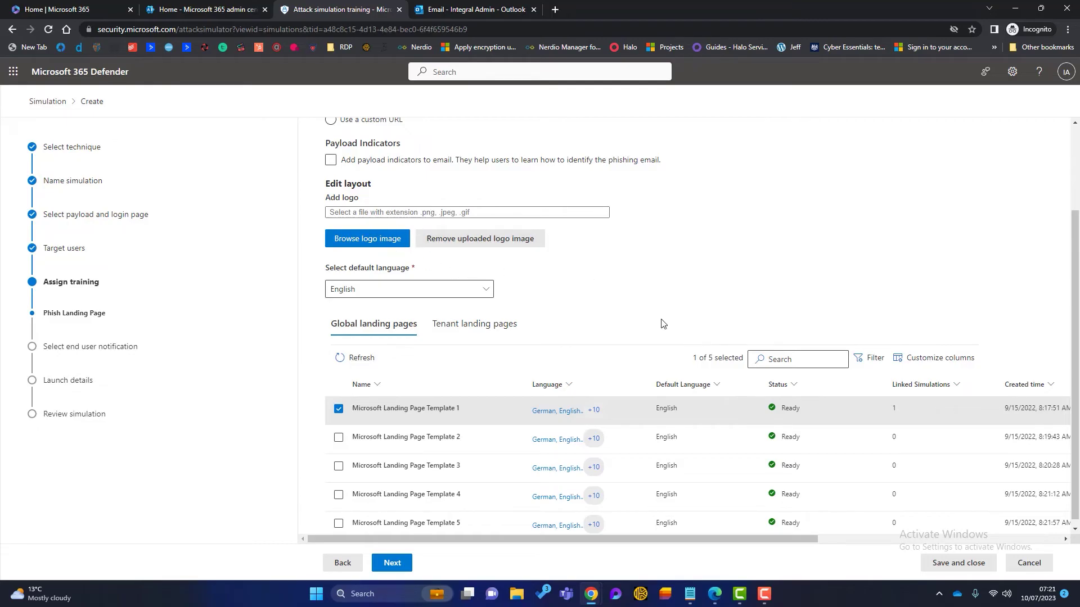
Use Microsoft default notifications and preview the positive reinforcement 'Thank you for reporting' notification
{"action": "left_click", "coordinate": [392, 563]}
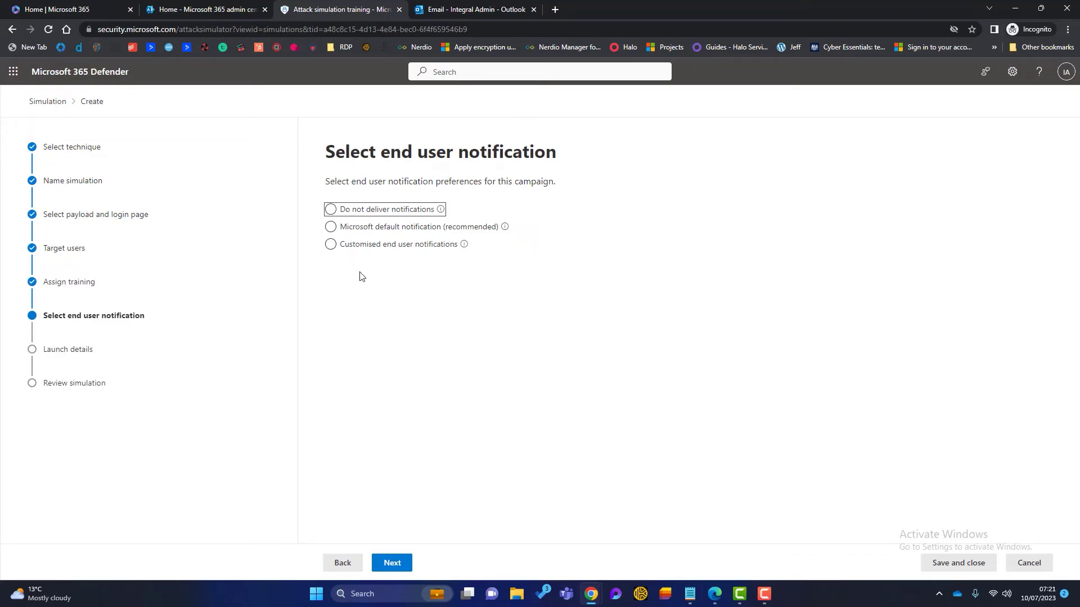
{"action": "left_click", "coordinate": [330, 228]}
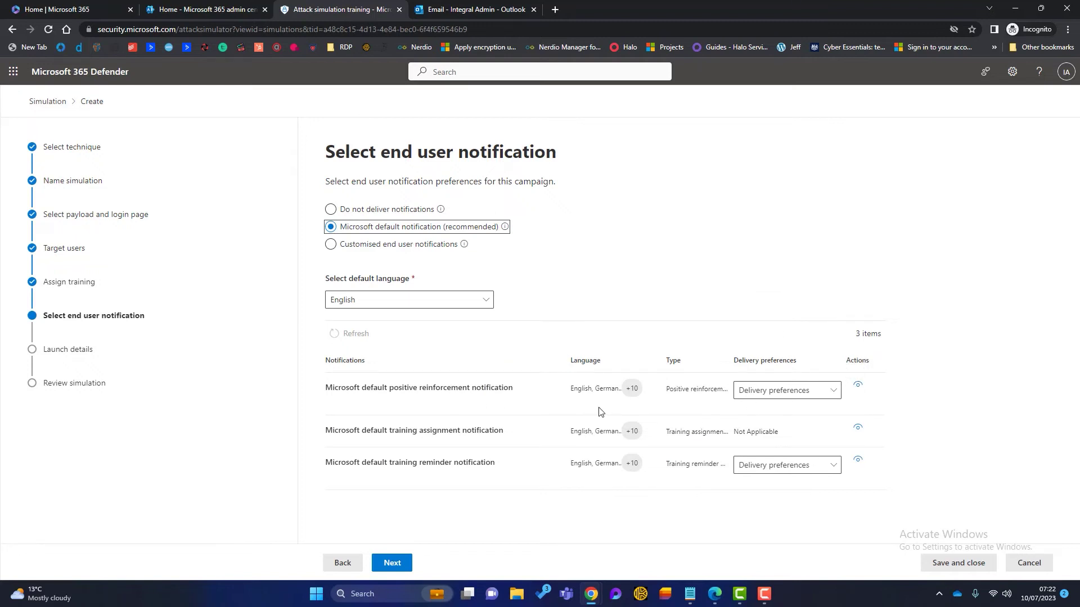
{"action": "left_click", "coordinate": [859, 386]}
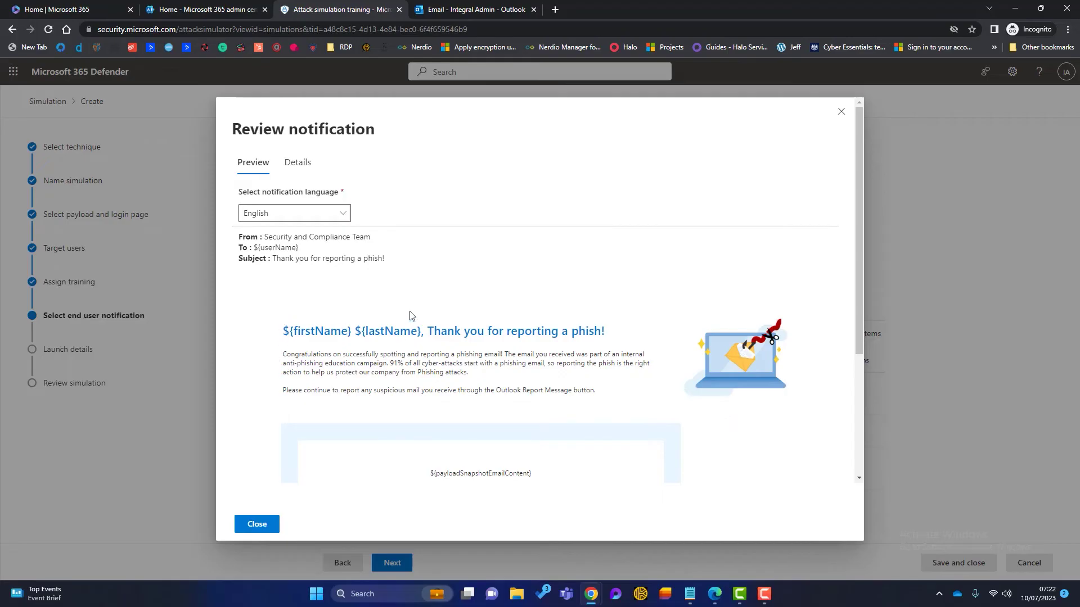
{"action": "scroll", "coordinate": [551, 332], "scroll_direction": "down", "scroll_amount": 2}
{"action": "scroll", "coordinate": [551, 332], "scroll_direction": "down", "scroll_amount": 1}
{"action": "scroll", "coordinate": [556, 329], "scroll_direction": "up", "scroll_amount": 3}
Pop out the noreply phishing email in Outlook, cancel a phishing report, and close the window
{"action": "left_click", "coordinate": [461, 7]}
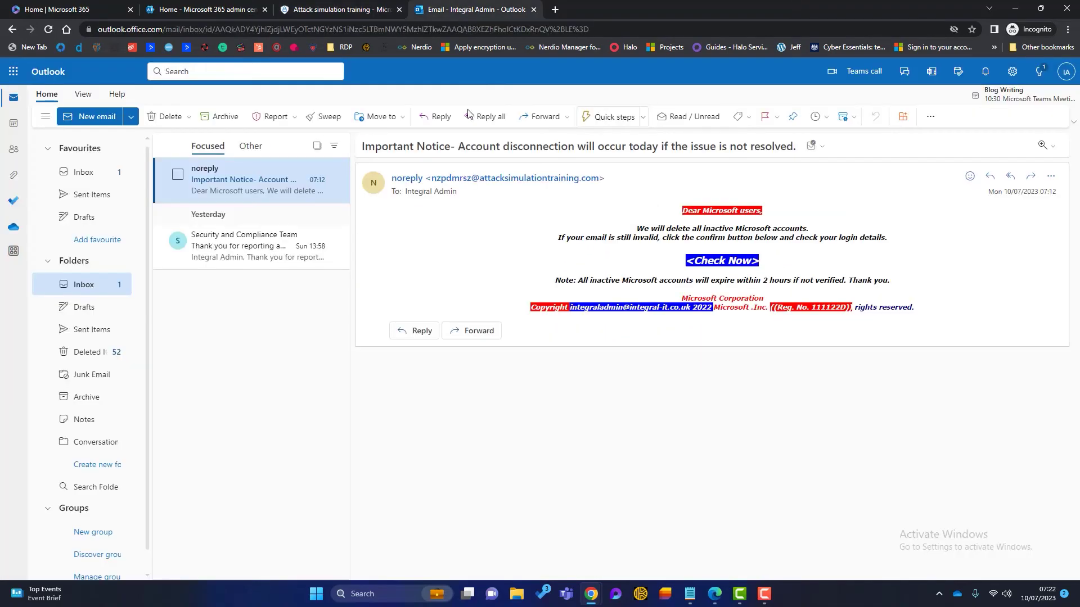
{"action": "double_click", "coordinate": [238, 181]}
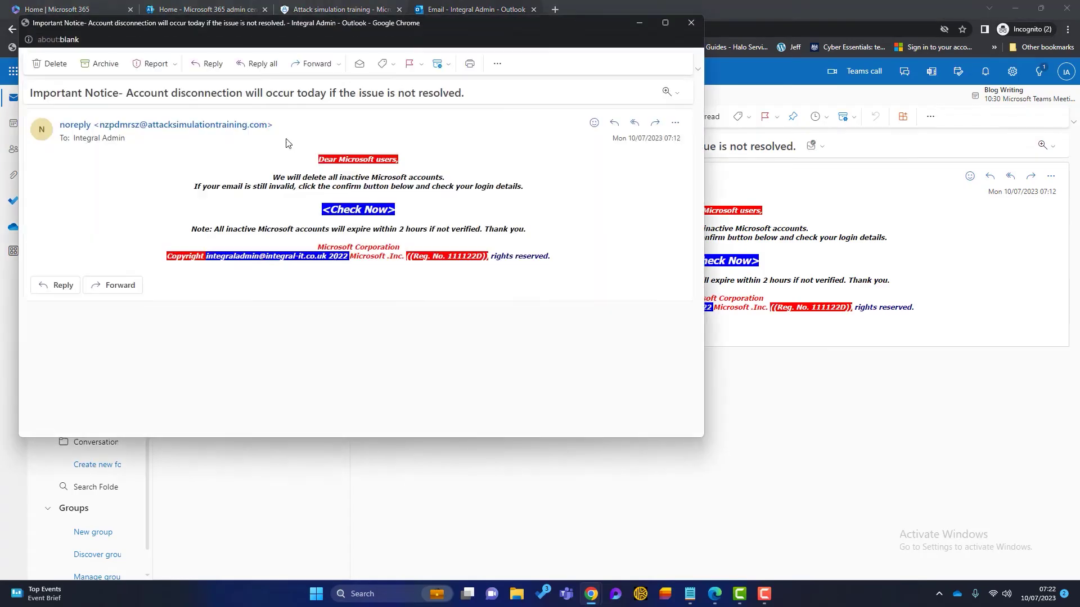
{"action": "left_click_drag", "start_coordinate": [451, 28], "coordinate": [587, 68]}
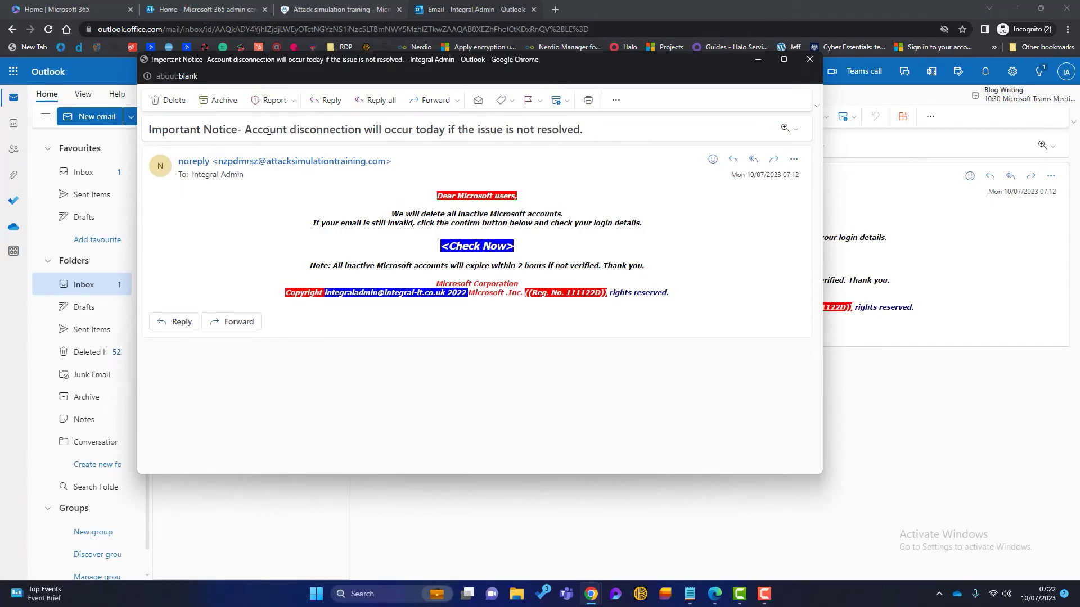
{"action": "left_click", "coordinate": [274, 103]}
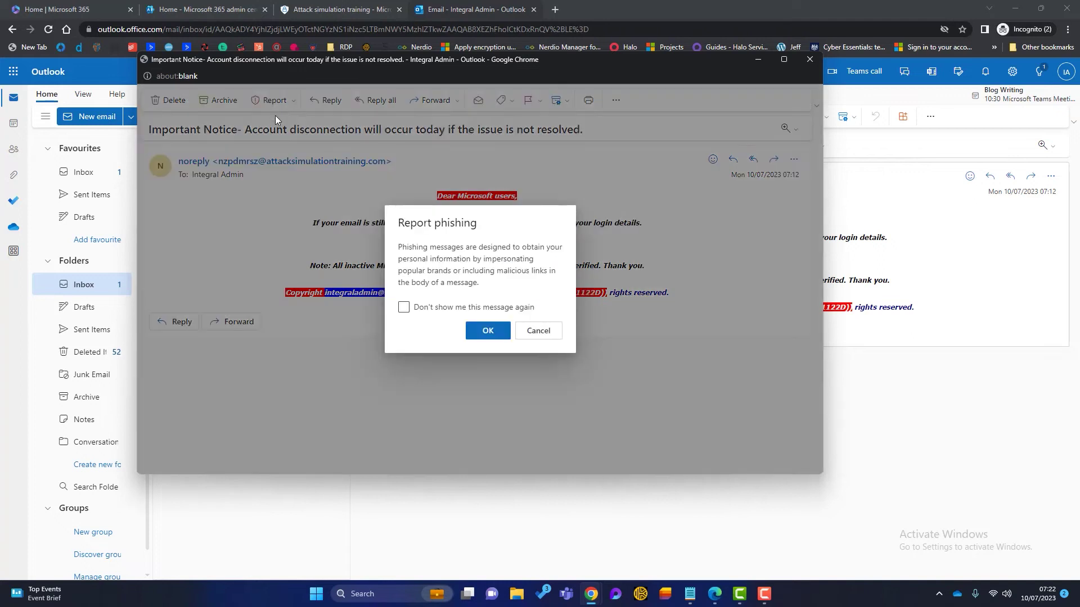
{"action": "left_click", "coordinate": [535, 331]}
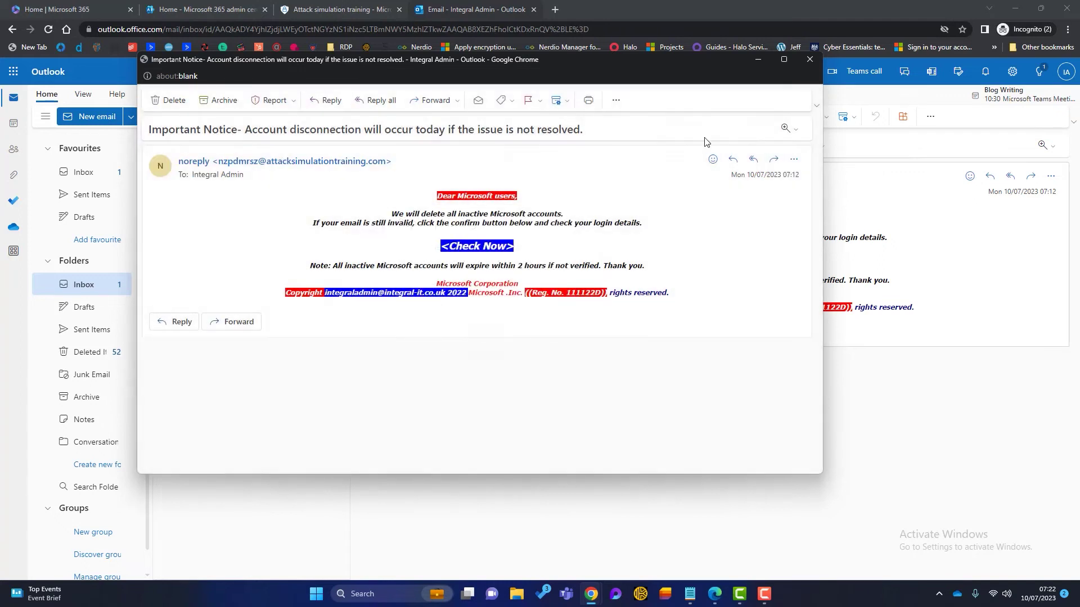
{"action": "left_click", "coordinate": [809, 66]}
Close the notification preview and set the positive reinforcement notification to Deliver during simulation
{"action": "left_click", "coordinate": [349, 6]}
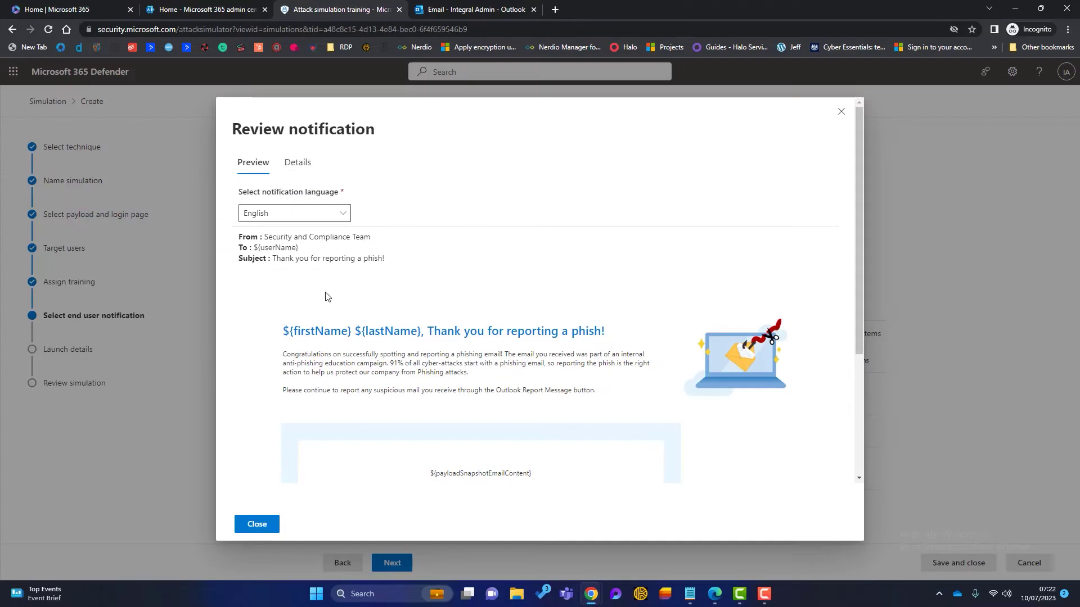
{"action": "scroll", "coordinate": [420, 350], "scroll_direction": "down", "scroll_amount": 2}
{"action": "scroll", "coordinate": [420, 349], "scroll_direction": "up", "scroll_amount": 2}
{"action": "left_click", "coordinate": [842, 111]}
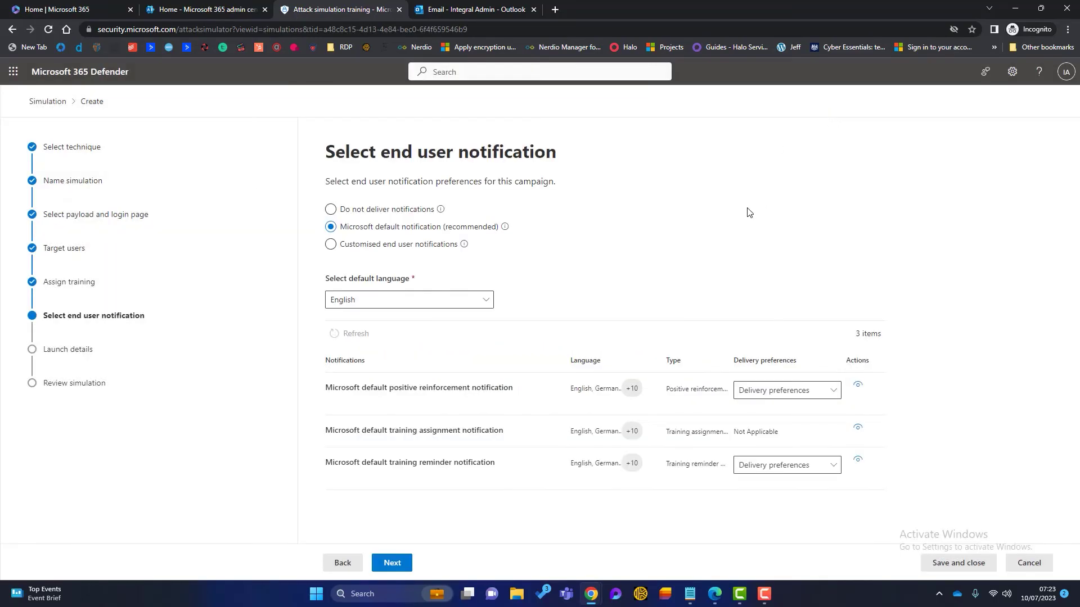
{"action": "left_click", "coordinate": [834, 392]}
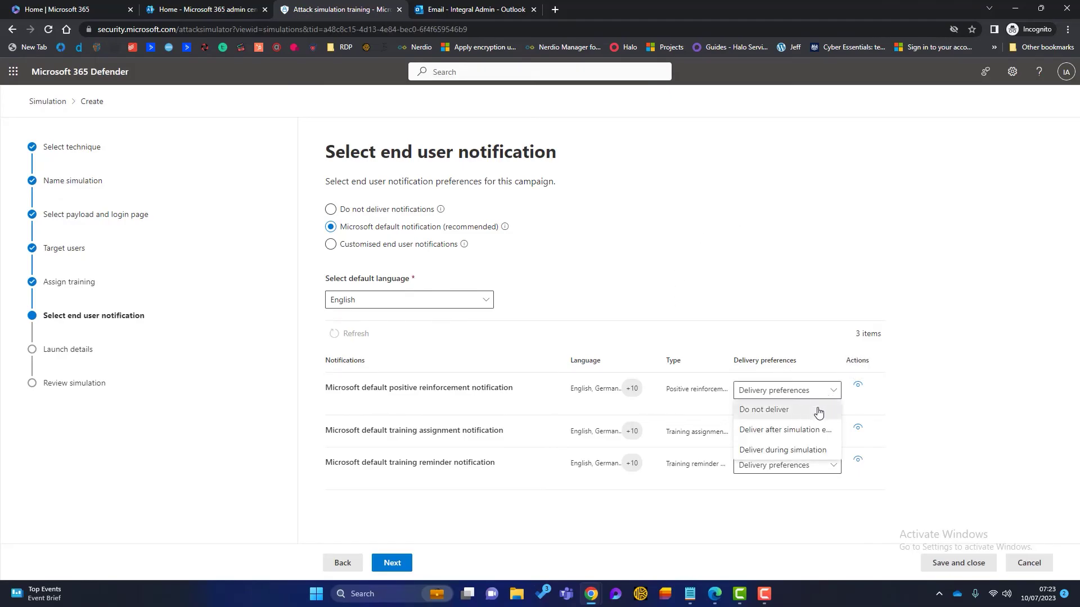
{"action": "left_click", "coordinate": [788, 451]}
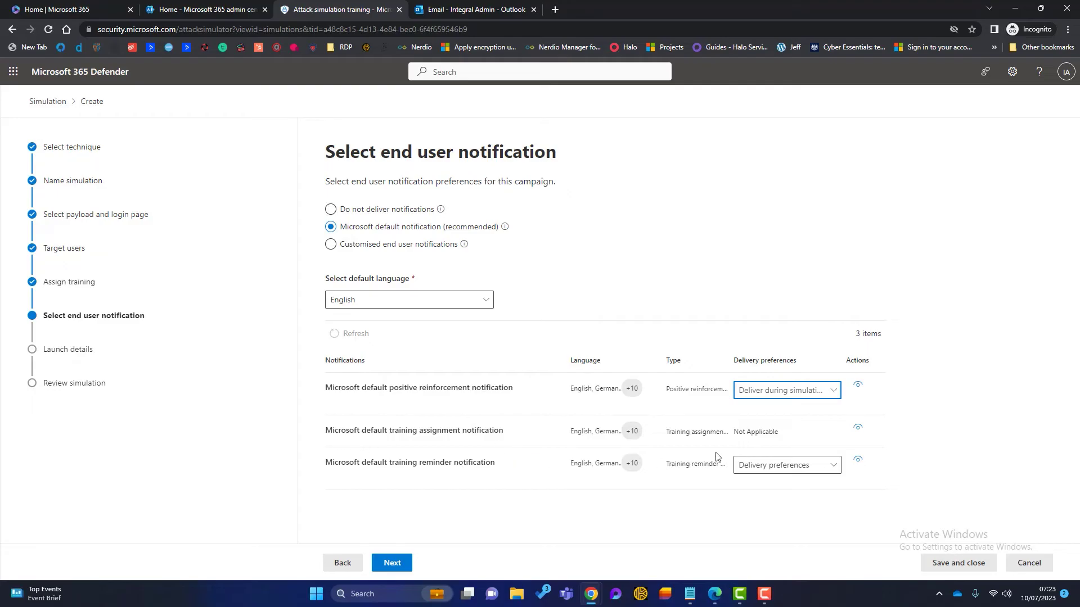
Preview the default training assignment notification, then close the preview
{"action": "left_click", "coordinate": [856, 431]}
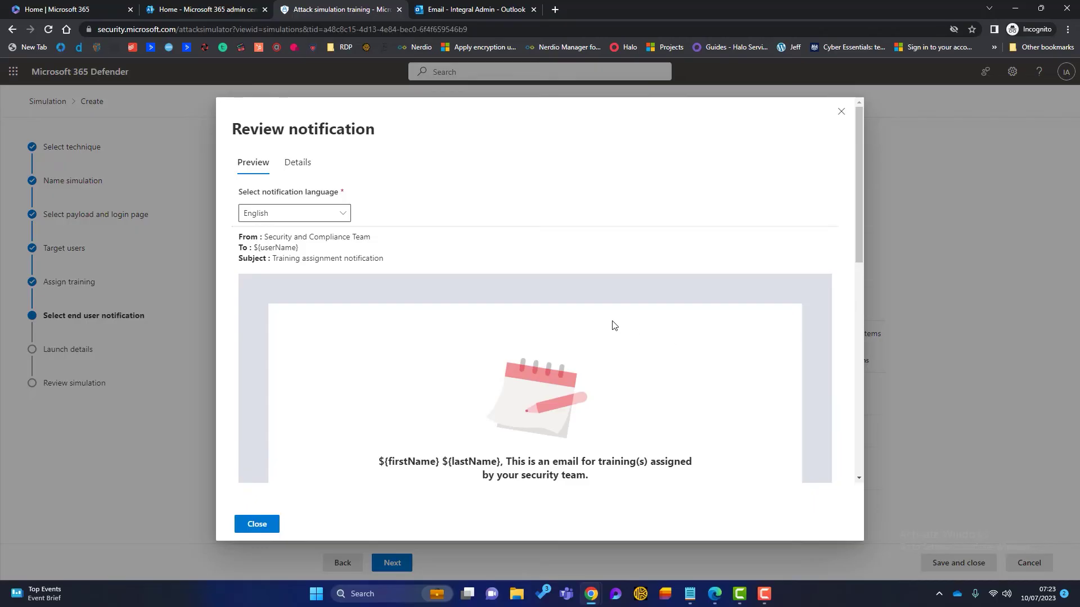
{"action": "scroll", "coordinate": [609, 323], "scroll_direction": "down", "scroll_amount": 5}
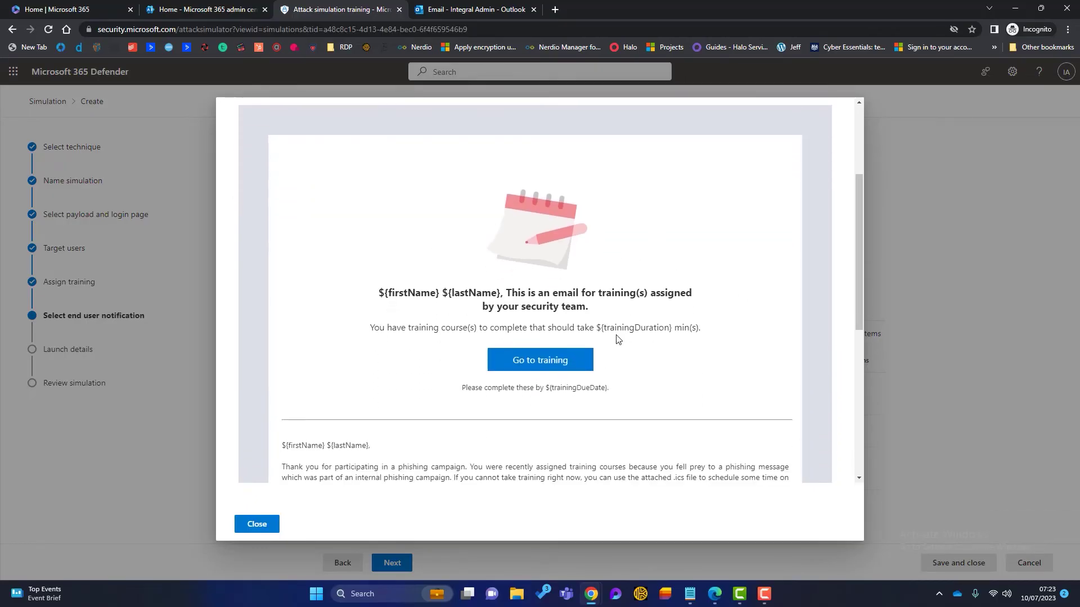
{"action": "scroll", "coordinate": [616, 339], "scroll_direction": "up", "scroll_amount": 2}
{"action": "scroll", "coordinate": [617, 338], "scroll_direction": "up", "scroll_amount": 2}
{"action": "left_click", "coordinate": [841, 111]}
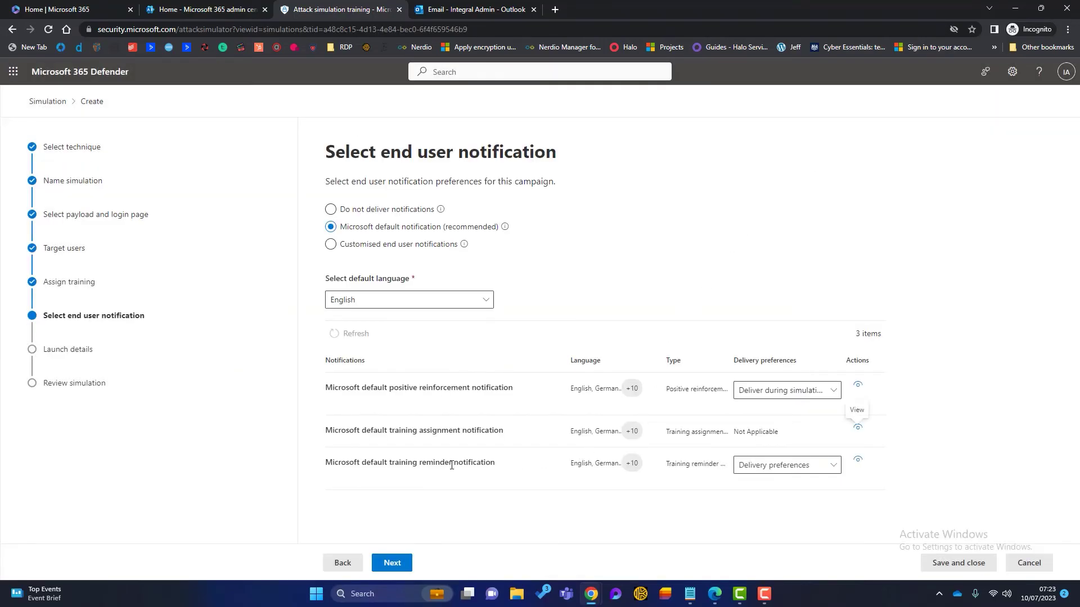
Preview the training reminder notification, then set its delivery to Twice a week
{"action": "left_click", "coordinate": [856, 464]}
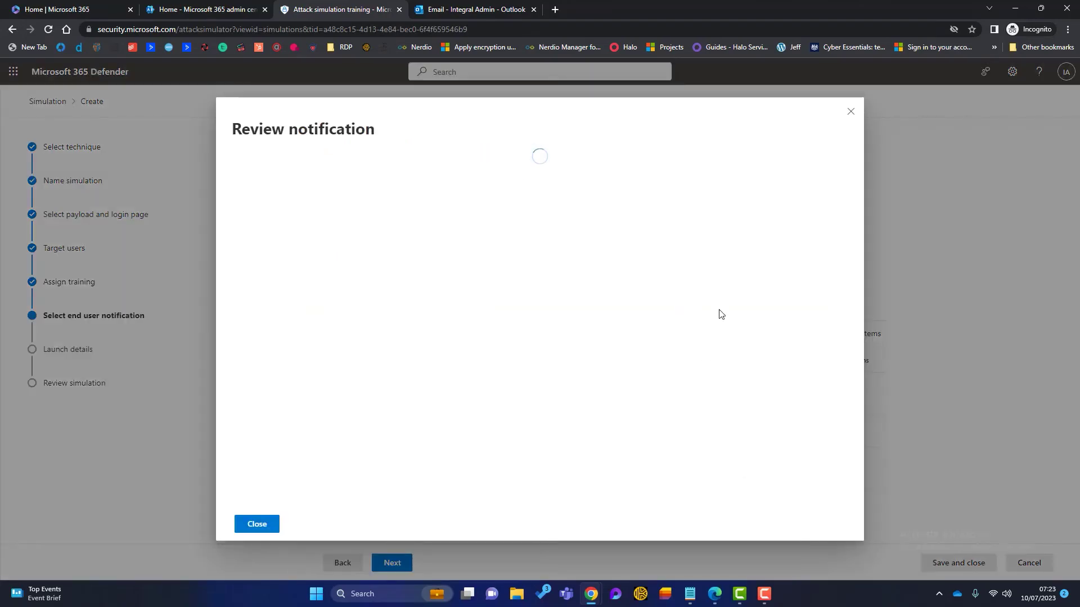
{"action": "scroll", "coordinate": [719, 311], "scroll_direction": "down", "scroll_amount": 4}
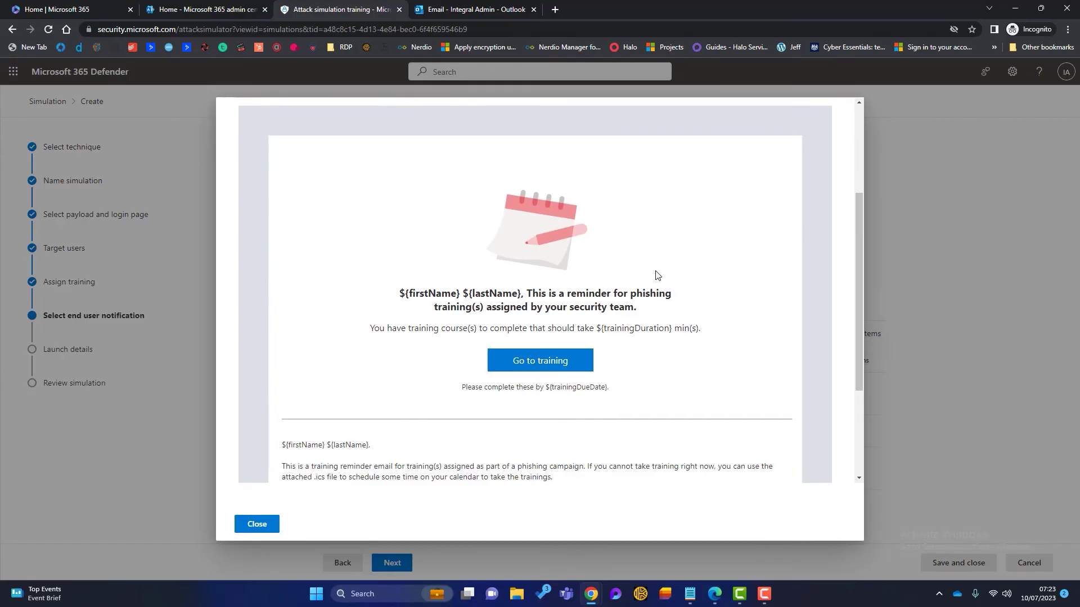
{"action": "scroll", "coordinate": [655, 275], "scroll_direction": "up", "scroll_amount": 5}
{"action": "left_click", "coordinate": [842, 112]}
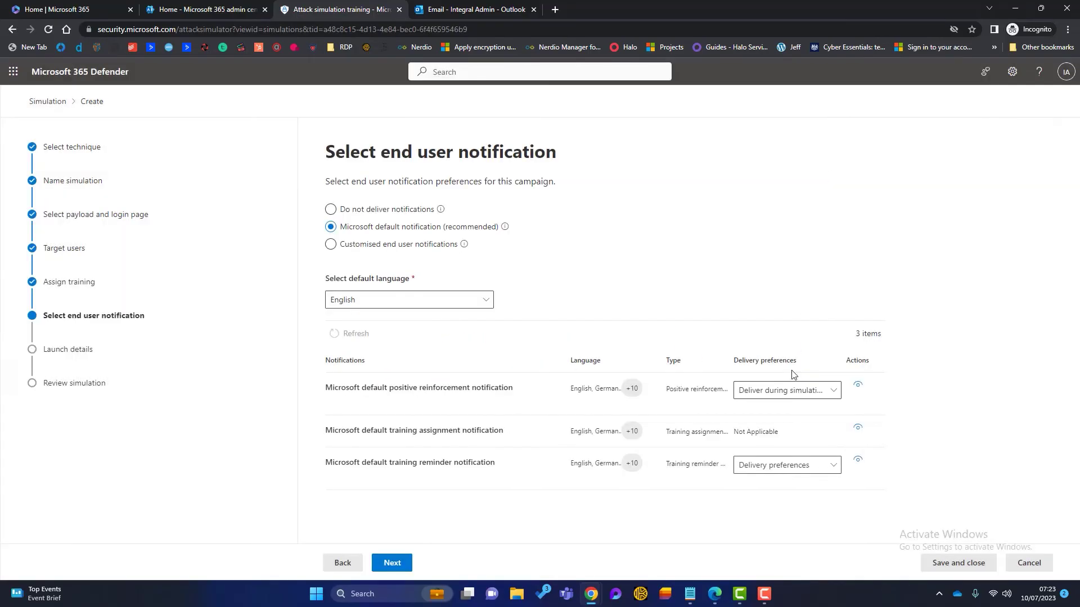
{"action": "left_click", "coordinate": [784, 465]}
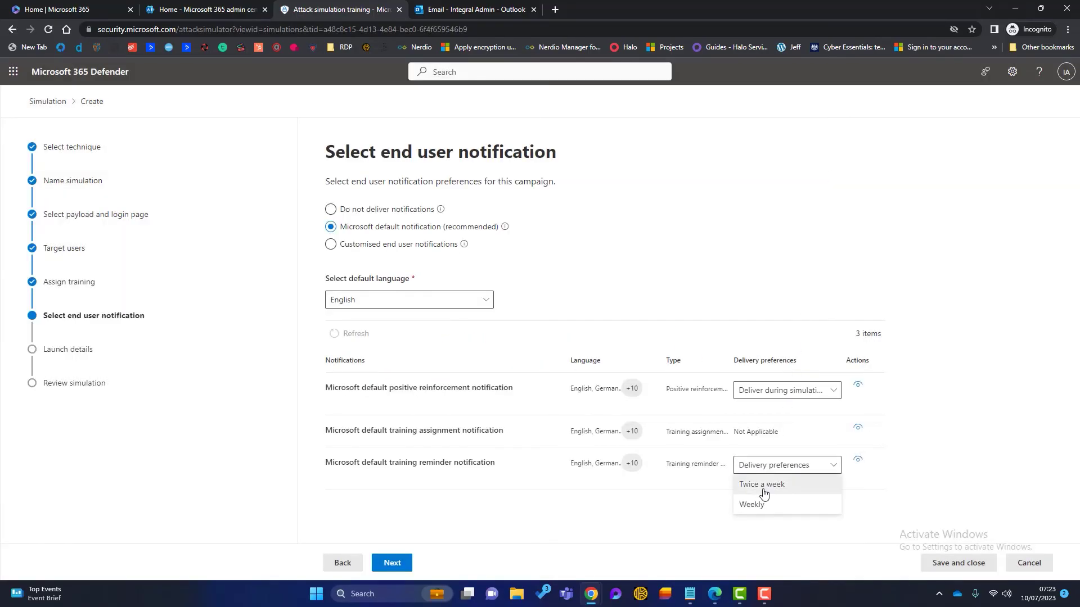
{"action": "left_click", "coordinate": [762, 487]}
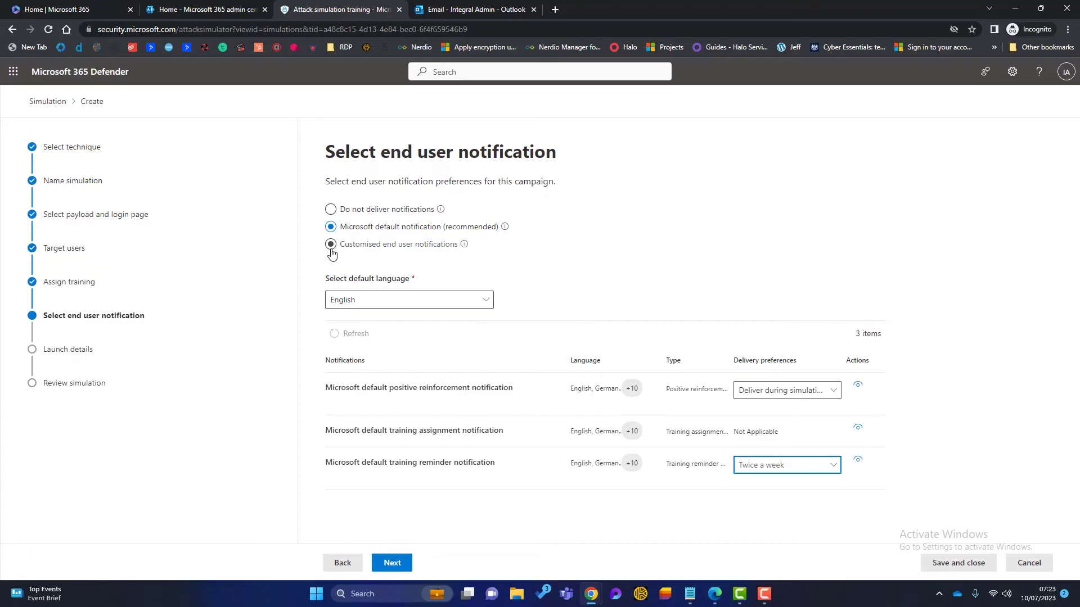
Advance to Launch details, keeping the immediate launch and a 2-day run ending 12/07/2023
{"action": "left_click", "coordinate": [400, 563]}
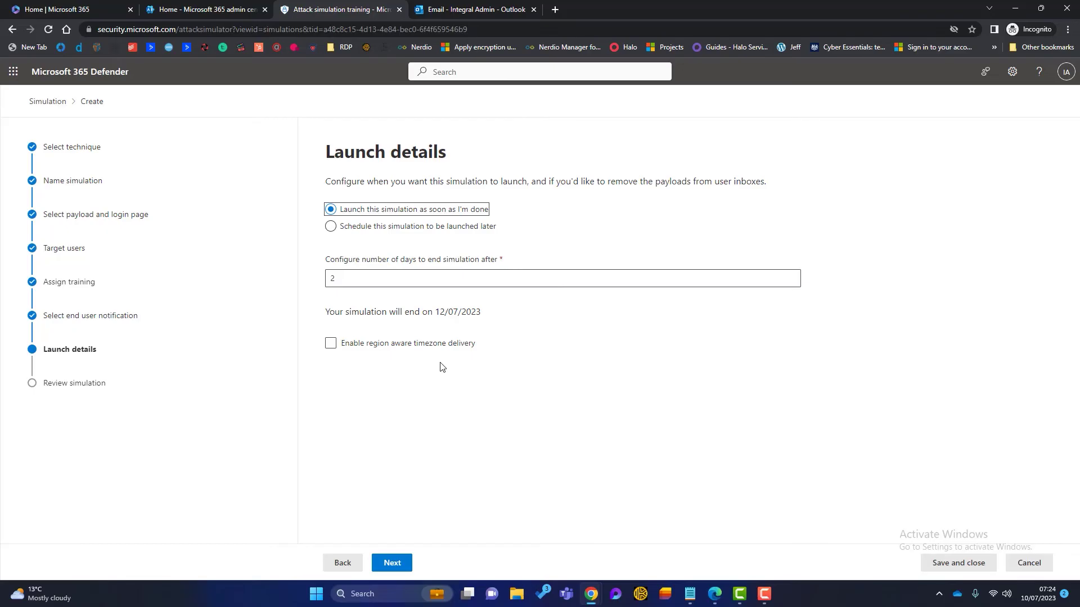
Submit the Credential Harvest July 2023 simulation, then open the '2 Failed messages to you' email in Outlook
{"action": "left_click", "coordinate": [392, 562]}
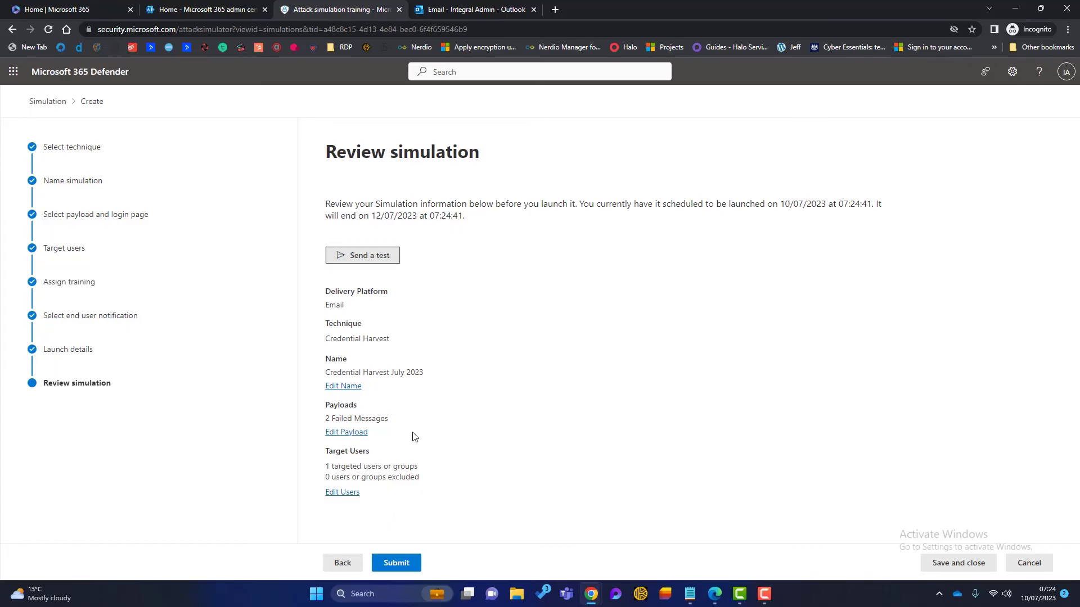
{"action": "left_click", "coordinate": [403, 564]}
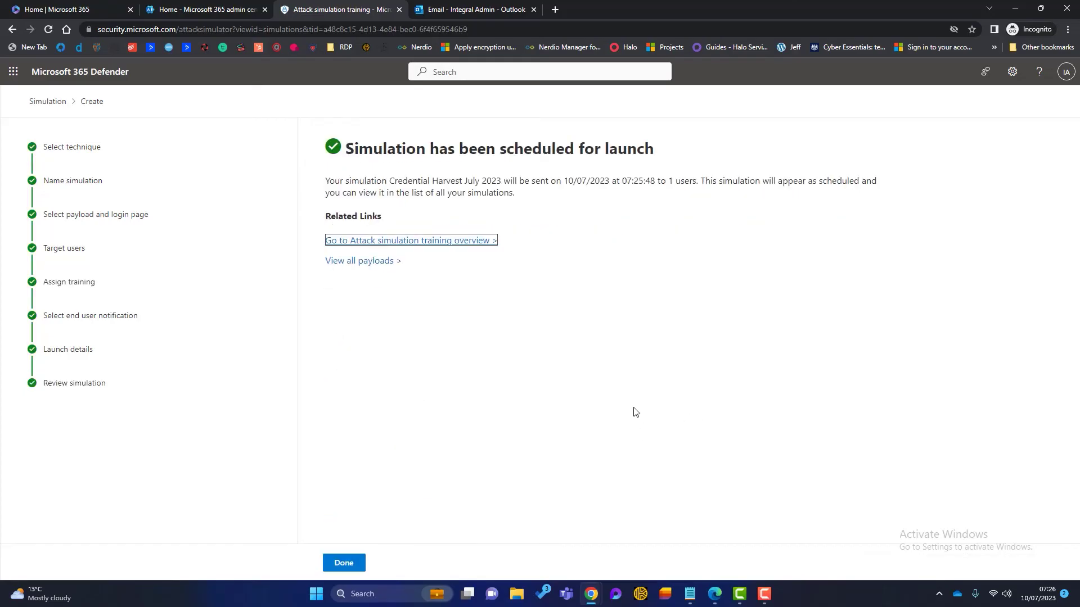
{"action": "left_click", "coordinate": [339, 570]}
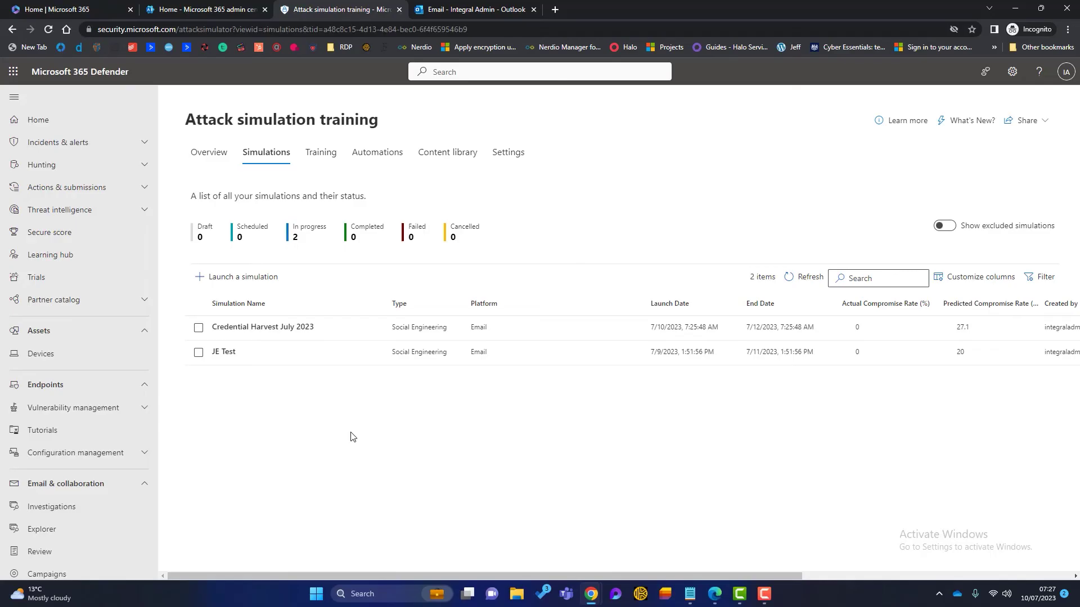
{"action": "left_click", "coordinate": [714, 594]}
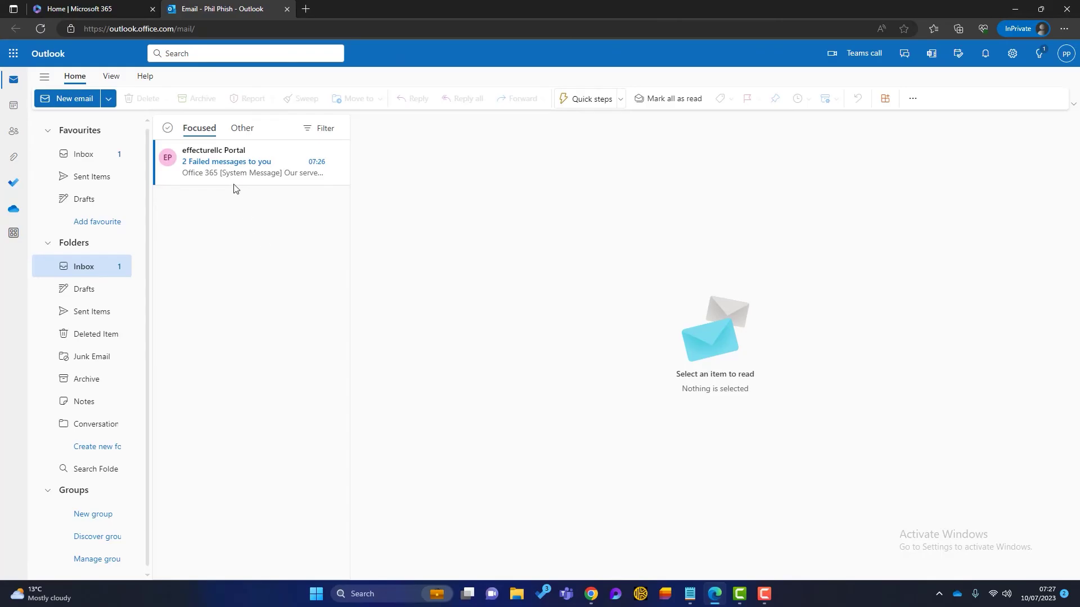
{"action": "left_click", "coordinate": [231, 161]}
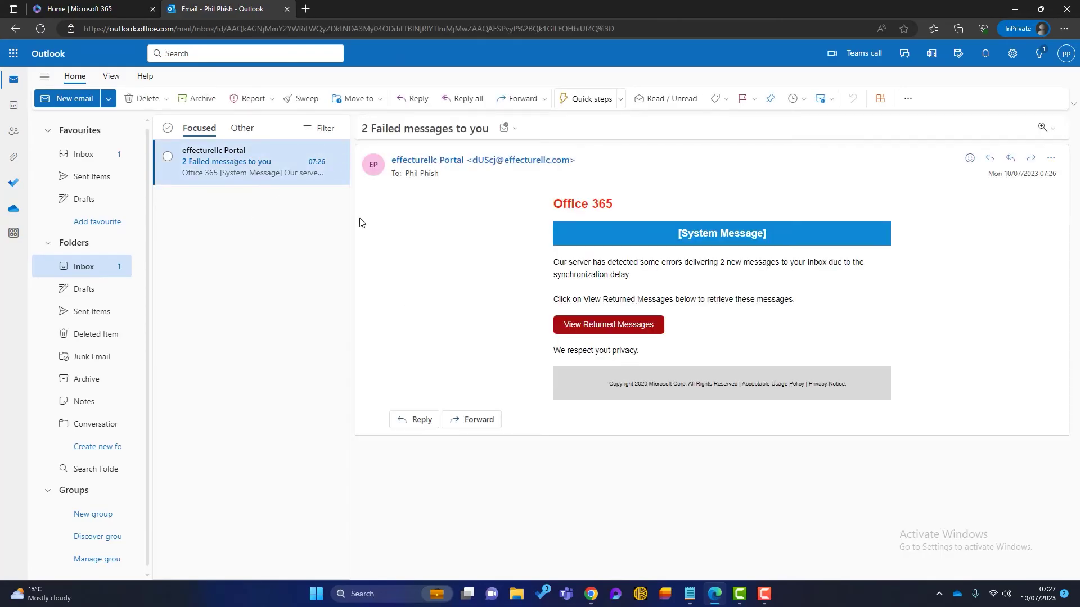
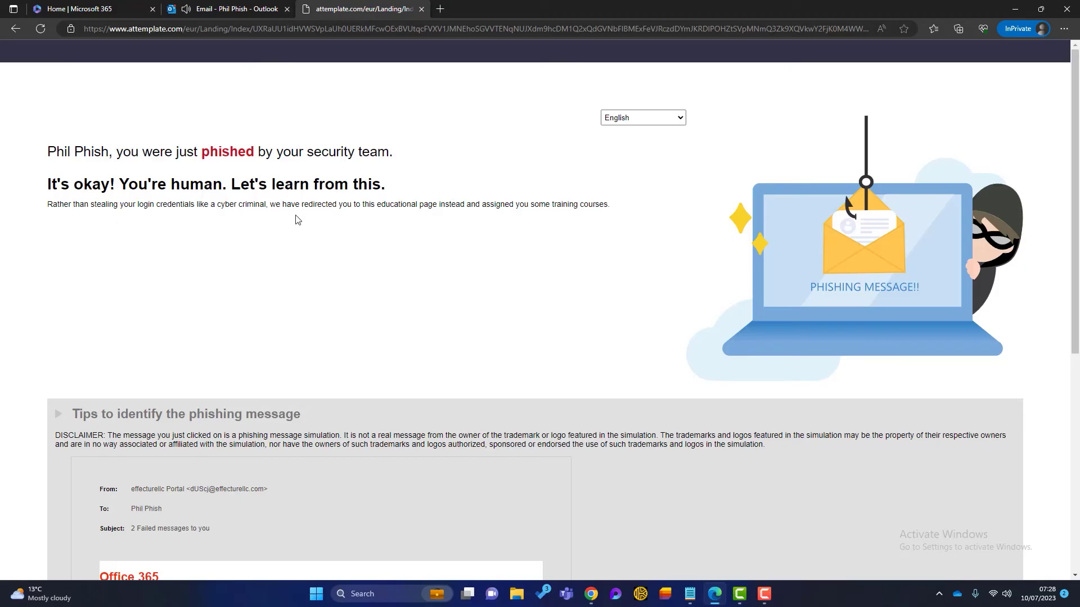
Scroll down the attemplate.com landing page to review the simulated phishing email
{"action": "scroll", "coordinate": [369, 279], "scroll_direction": "down", "scroll_amount": 6}
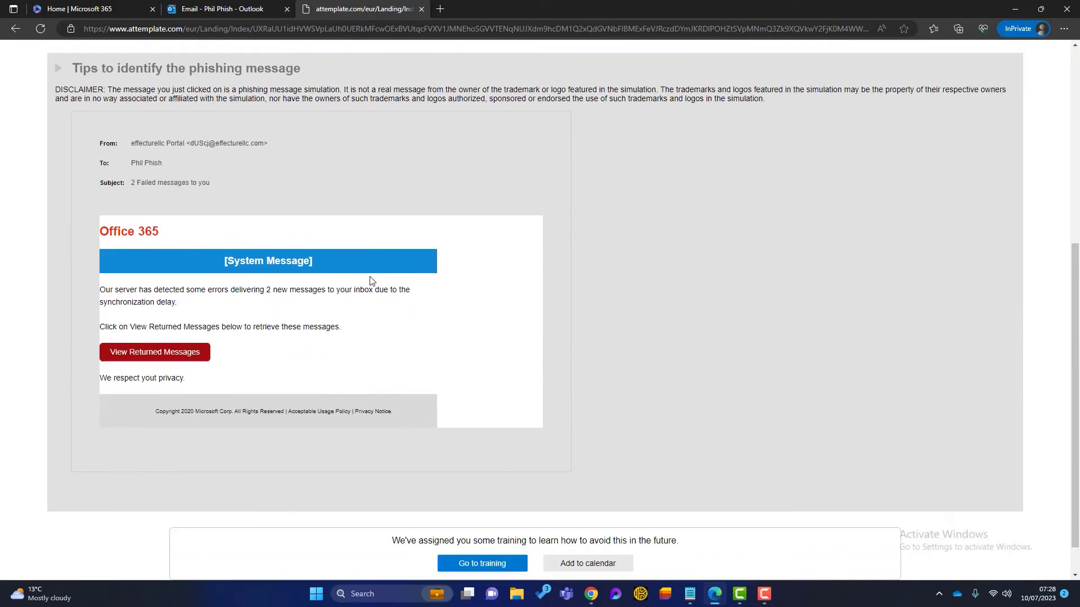
{"action": "scroll", "coordinate": [370, 279], "scroll_direction": "down", "scroll_amount": 1}
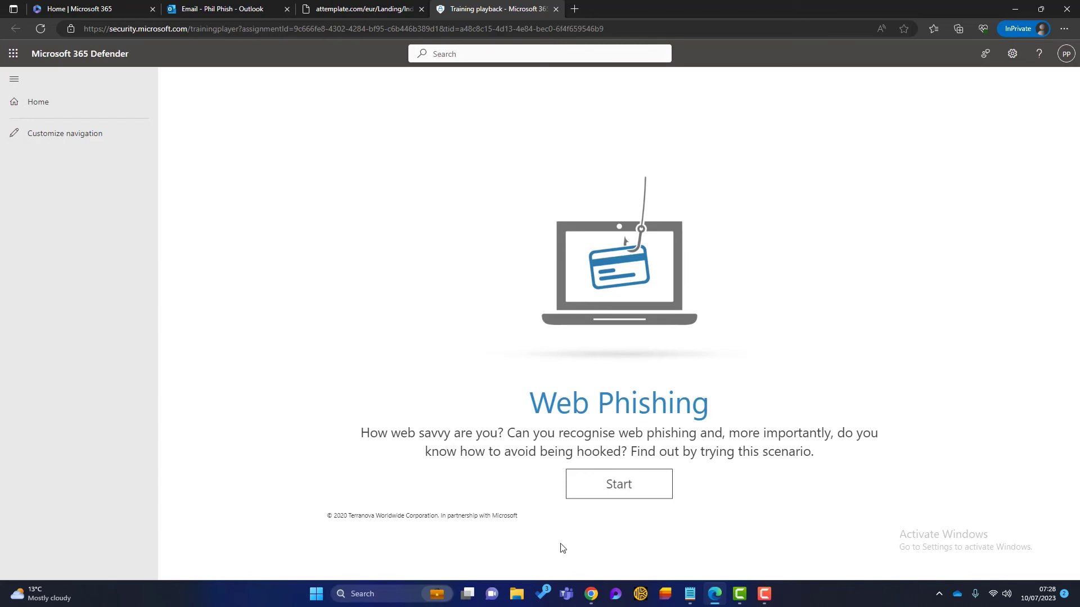
Start the Web Phishing training video, then pause it
{"action": "left_click", "coordinate": [616, 488]}
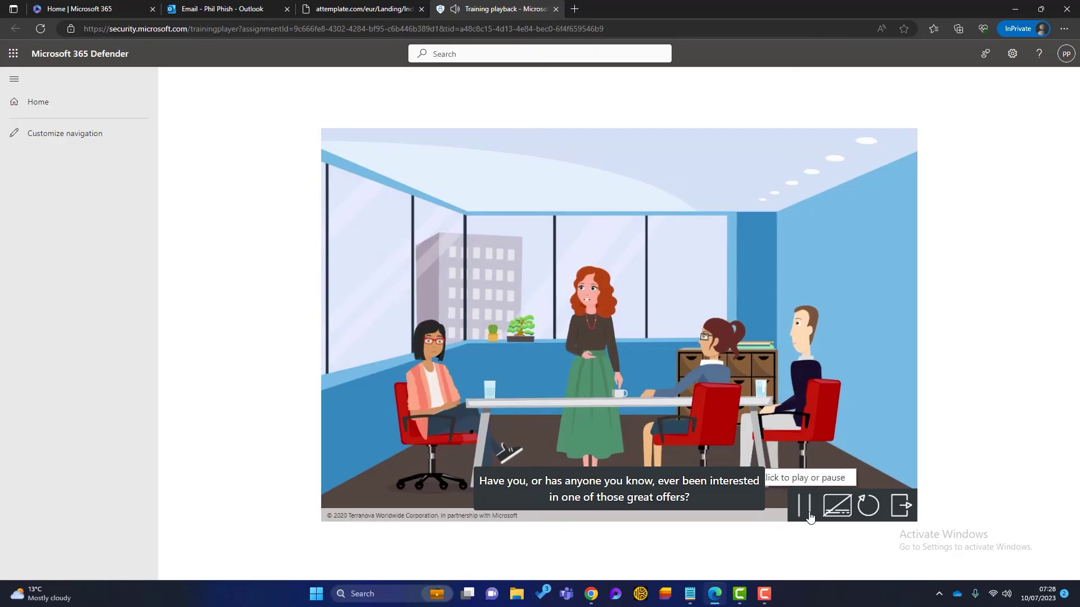
{"action": "left_click", "coordinate": [805, 506]}
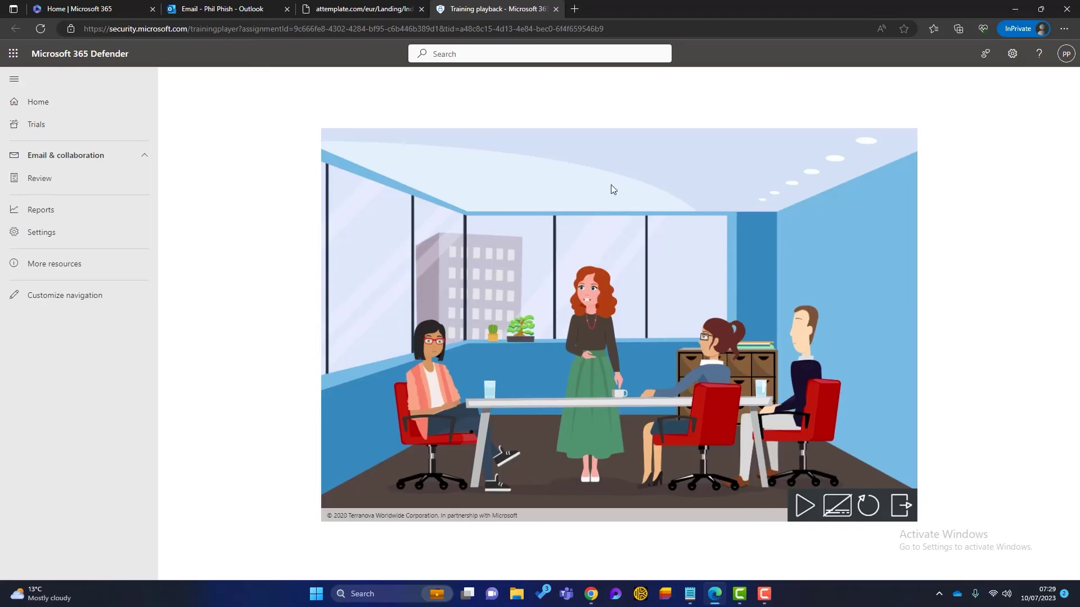
Close the training and phishing landing page tabs, then read the earlier training assignment email
{"action": "left_click", "coordinate": [555, 9]}
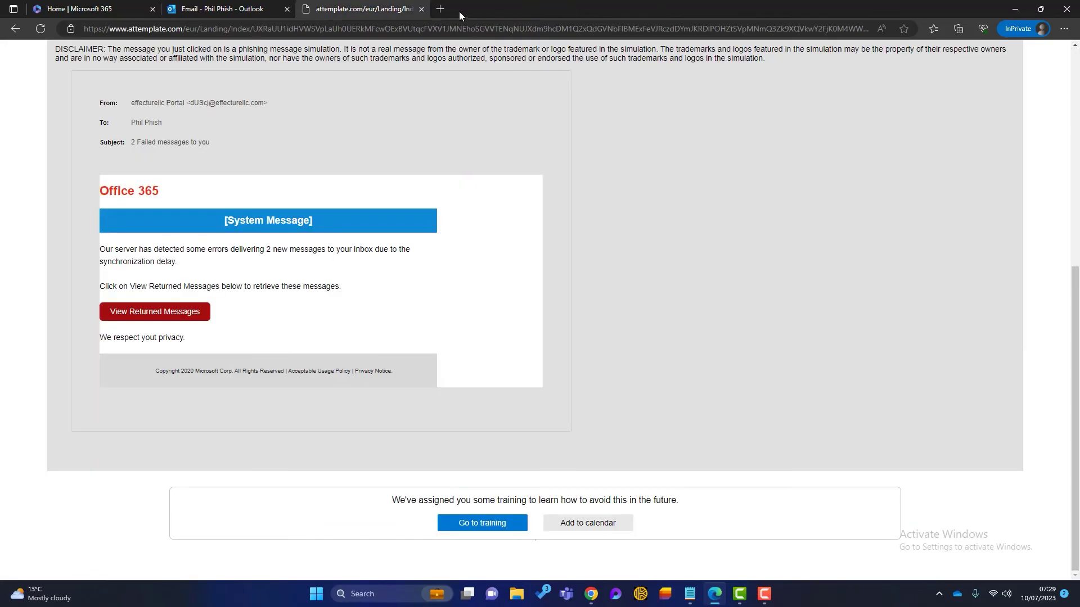
{"action": "left_click", "coordinate": [421, 9]}
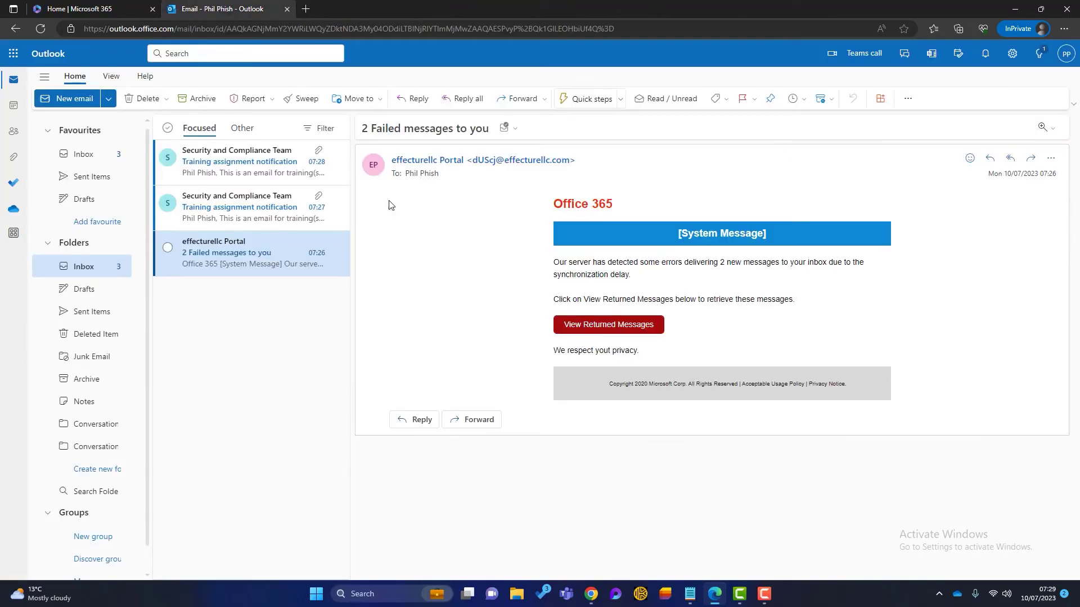
{"action": "left_click", "coordinate": [230, 214]}
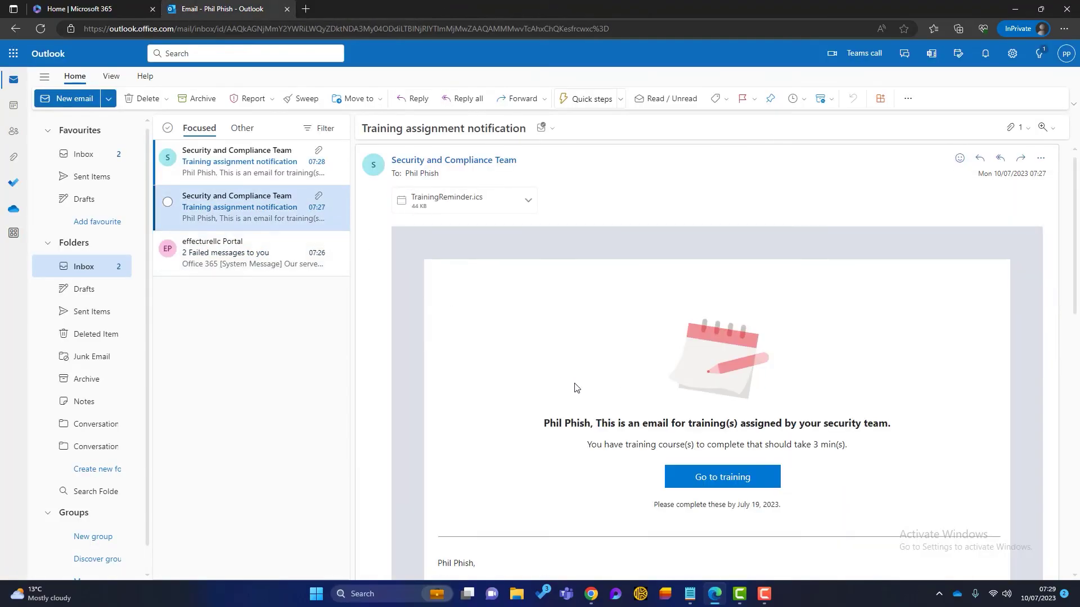
{"action": "scroll", "coordinate": [572, 380], "scroll_direction": "down", "scroll_amount": 2}
{"action": "scroll", "coordinate": [572, 379], "scroll_direction": "up", "scroll_amount": 2}
Read the newest assignment email, highlighting its 3-minute duration, then switch to Attack simulation training
{"action": "left_click", "coordinate": [270, 168]}
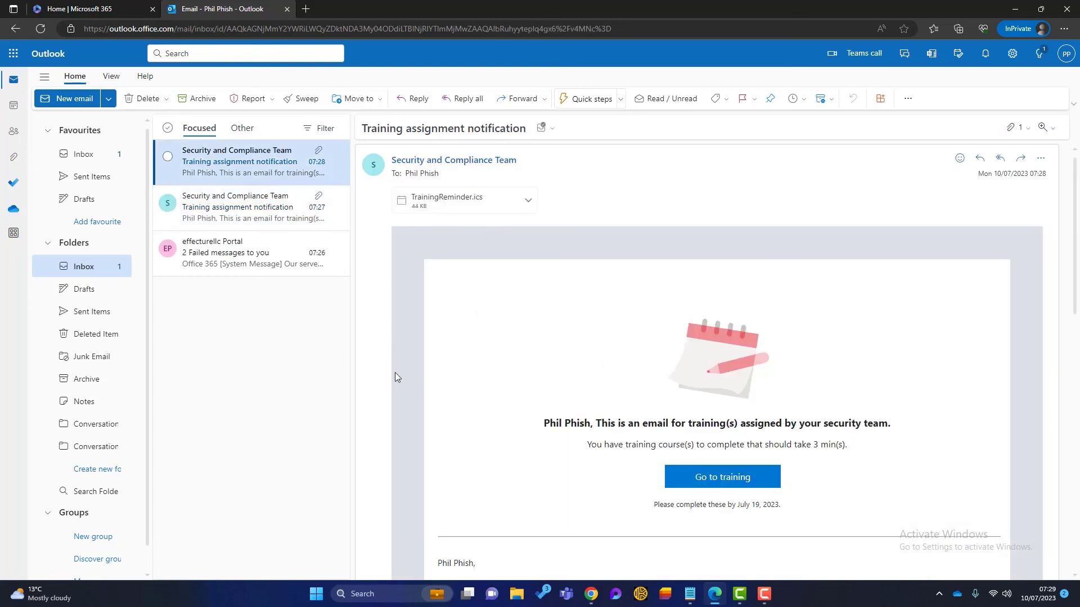
{"action": "left_click_drag", "start_coordinate": [842, 445], "coordinate": [791, 445]}
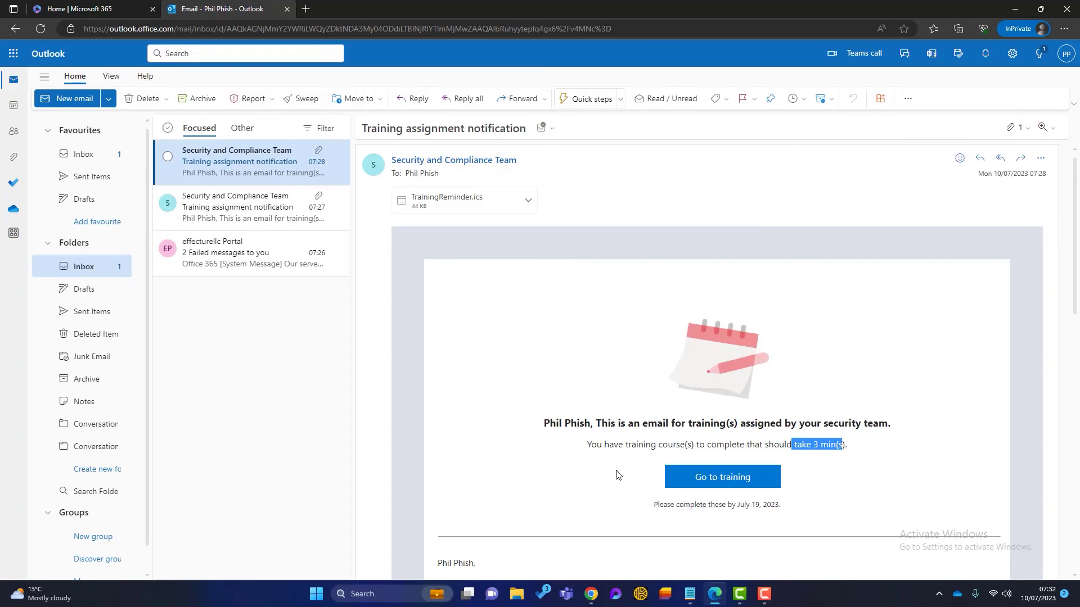
{"action": "left_click", "coordinate": [592, 592]}
{"action": "left_click", "coordinate": [607, 544]}
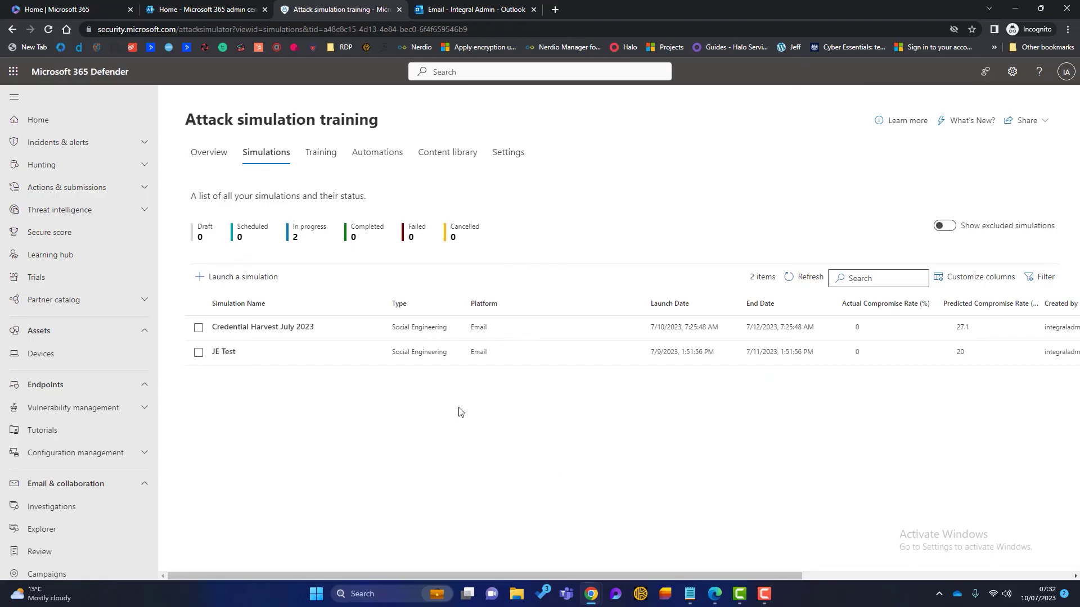
Create a new training campaign named 'New Starter' from the Training tab
{"action": "left_click", "coordinate": [322, 163]}
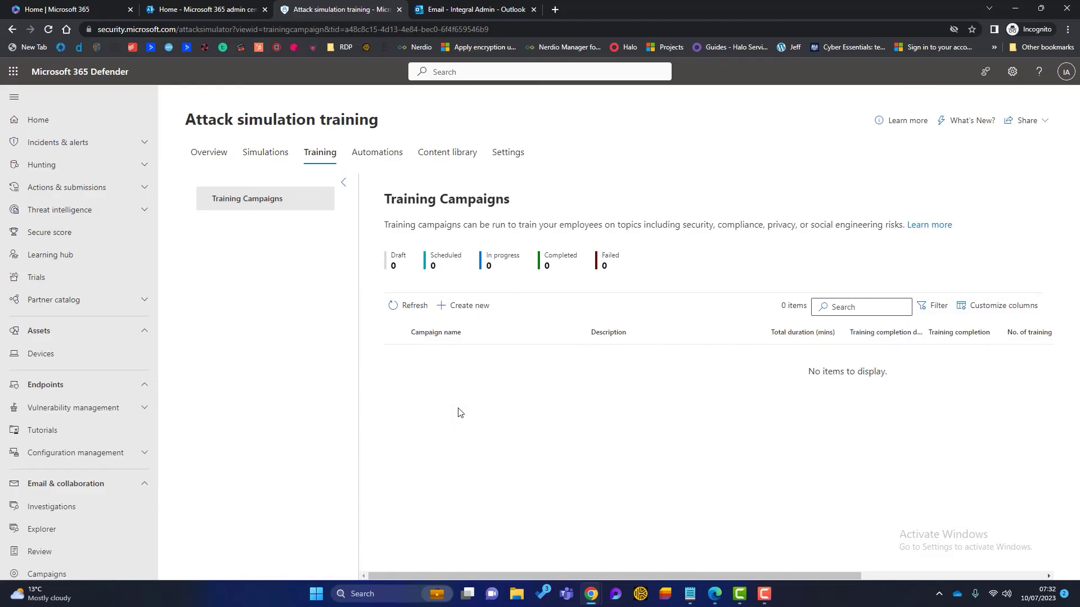
{"action": "left_click", "coordinate": [465, 306]}
{"action": "left_click", "coordinate": [409, 206]}
{"action": "type", "text": "New Starter"}
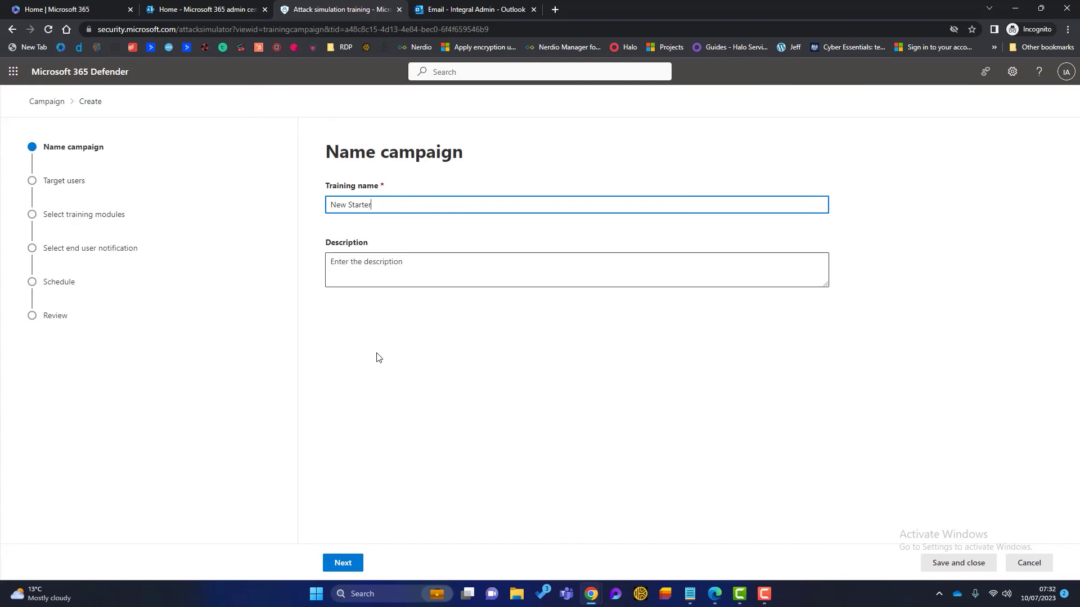
{"action": "left_click", "coordinate": [344, 563]}
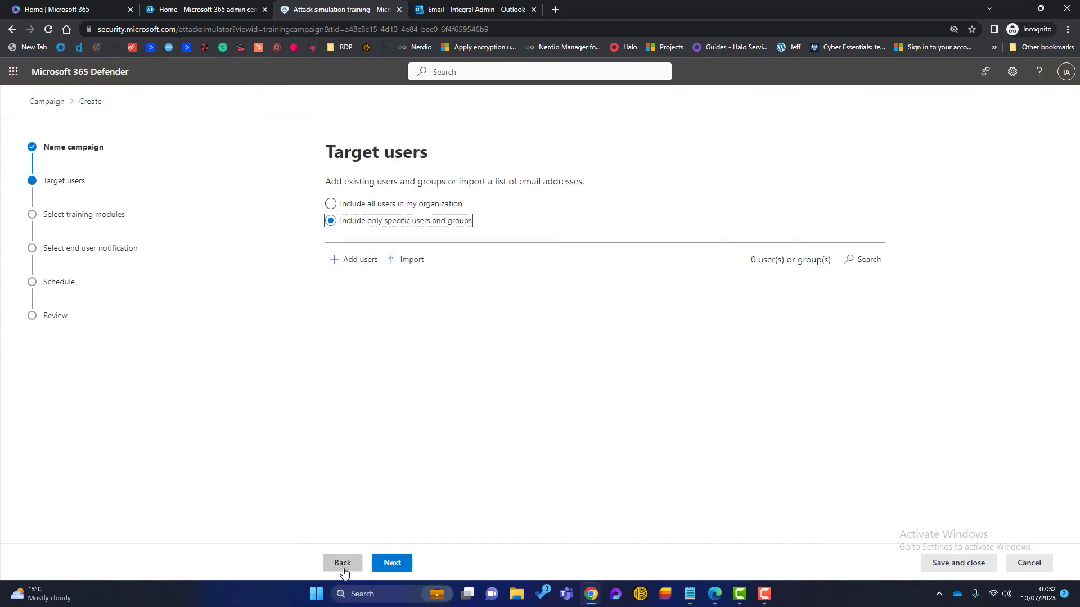
Search for and add the single target user, skip exclusions, and reach training module selection
{"action": "left_click", "coordinate": [344, 262]}
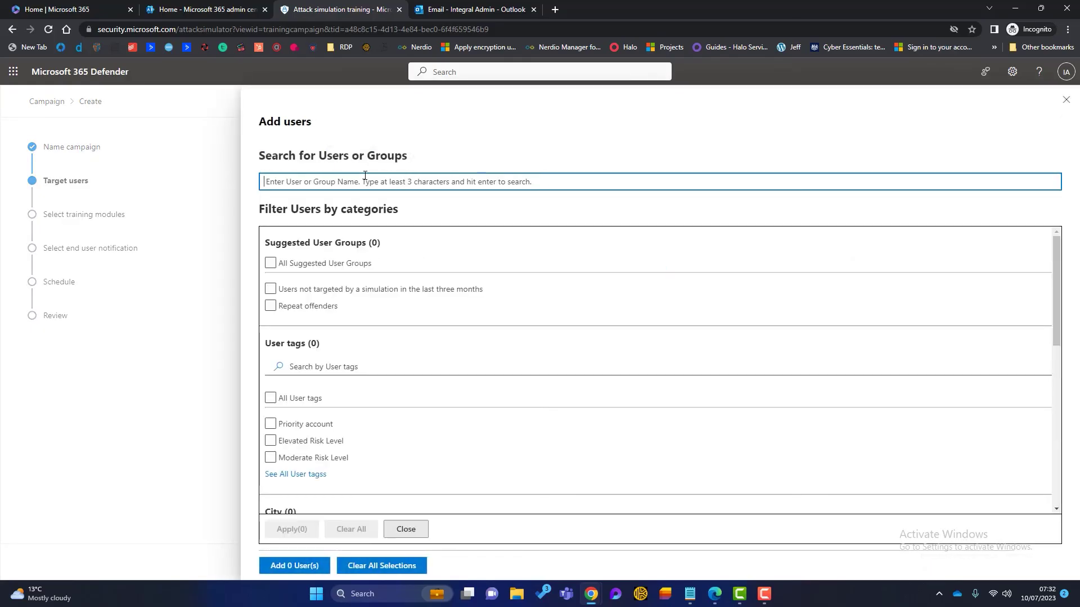
{"action": "type", "text": "phil"}
{"action": "key", "text": "Return"}
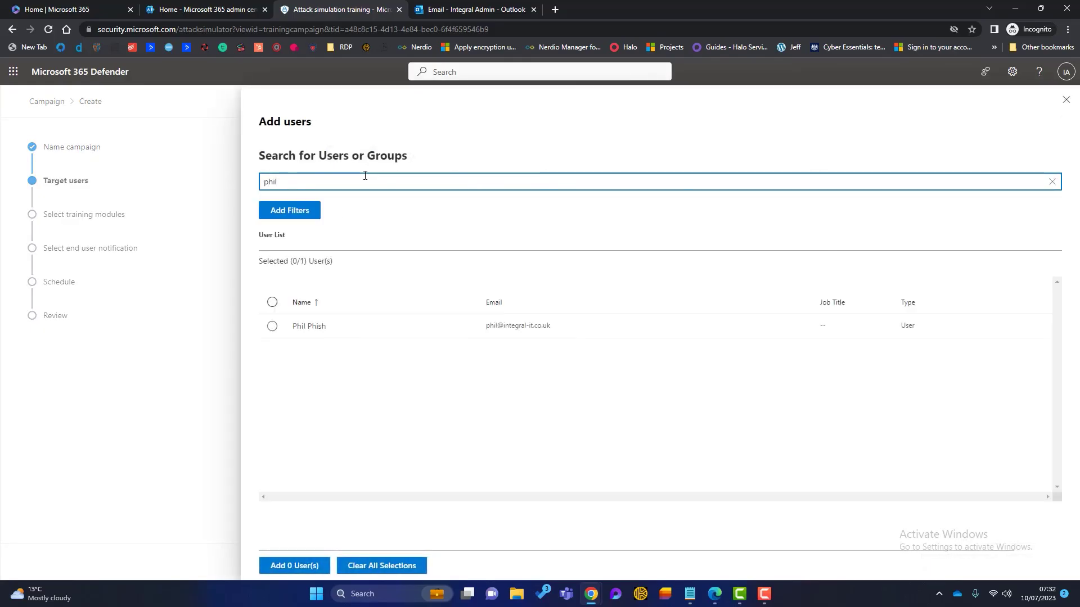
{"action": "left_click", "coordinate": [271, 327]}
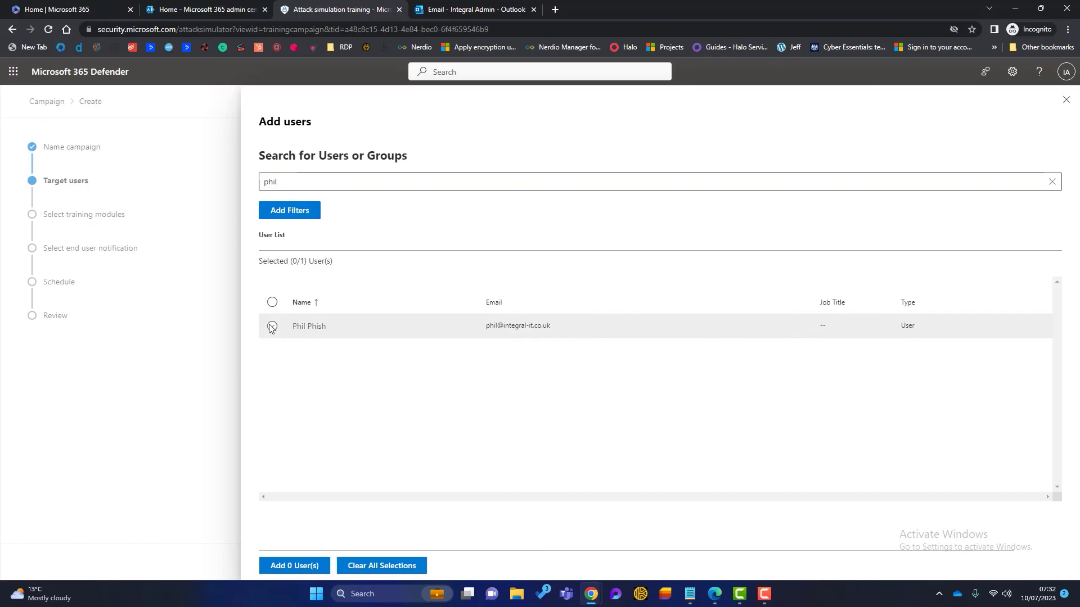
{"action": "left_click", "coordinate": [308, 568]}
{"action": "left_click", "coordinate": [392, 563]}
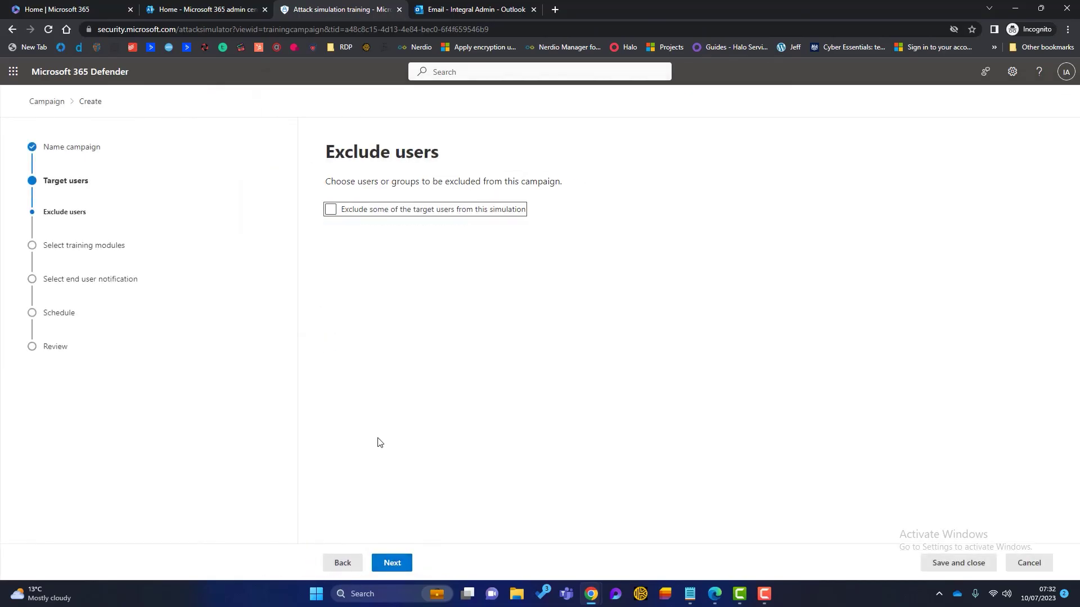
{"action": "left_click", "coordinate": [395, 570]}
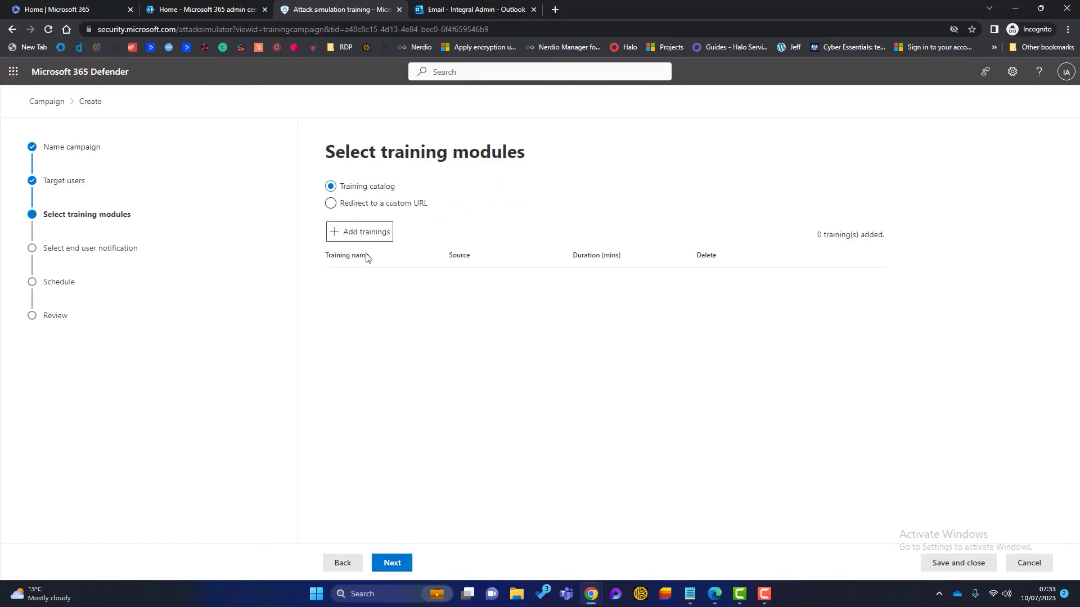
Select Introduction to Information Security, Identity Theft, Phishing and Phishing Website trainings
{"action": "left_click", "coordinate": [364, 243]}
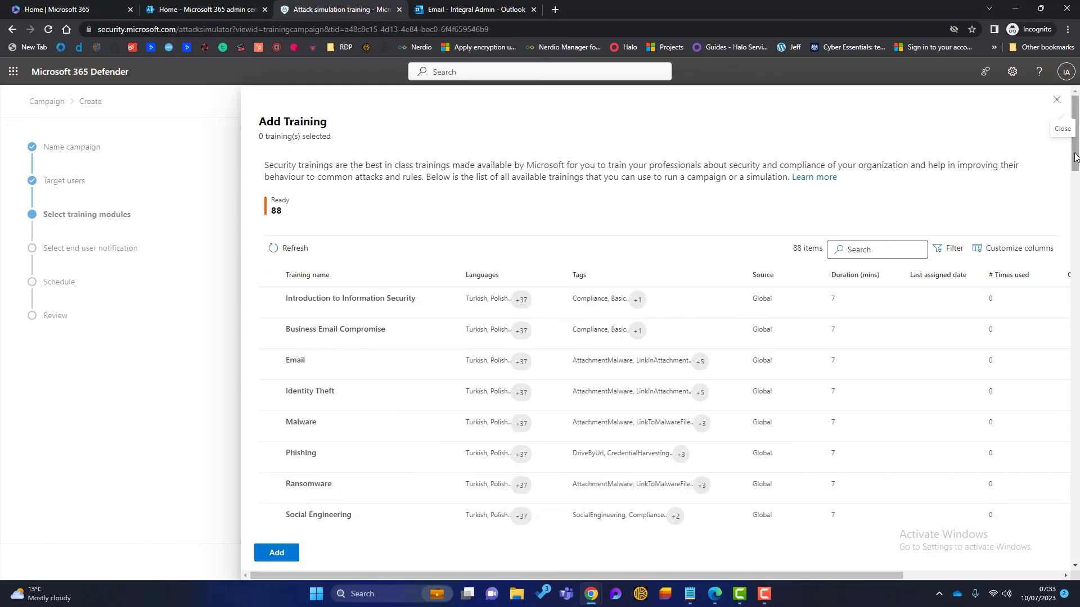
{"action": "mouse_move", "coordinate": [1075, 157]}
{"action": "left_mouse_down"}
{"action": "mouse_move", "coordinate": [1075, 236]}
{"action": "mouse_move", "coordinate": [1076, 157]}
{"action": "left_mouse_up"}
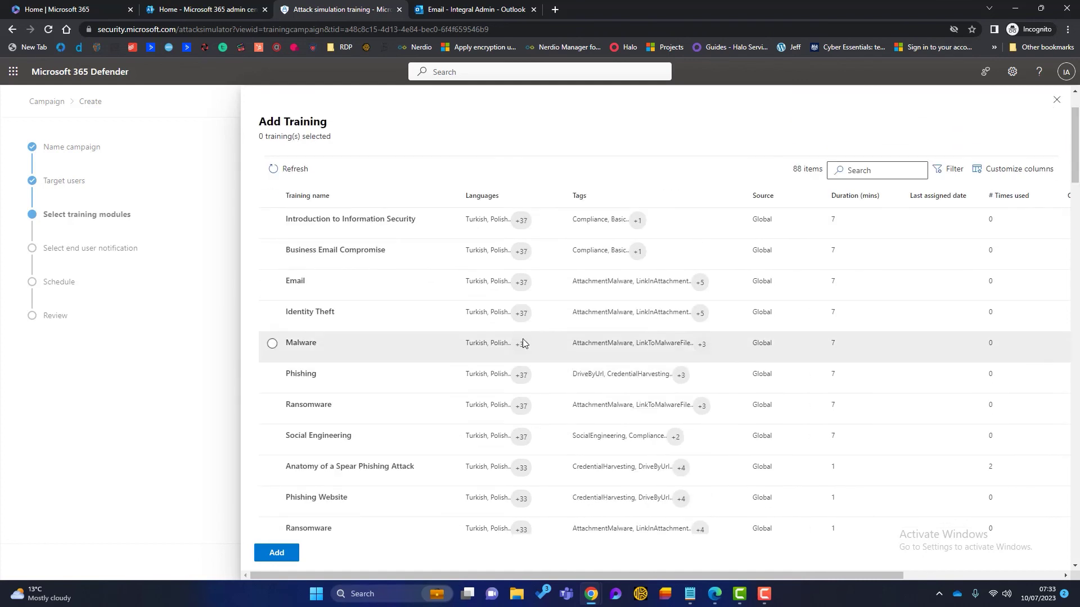
{"action": "left_click", "coordinate": [272, 220]}
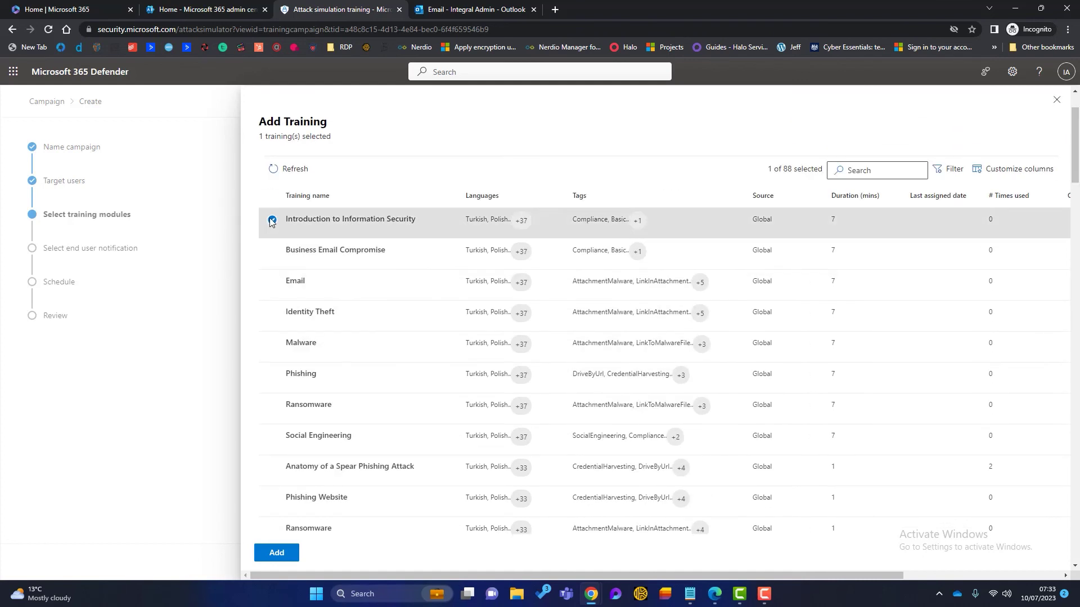
{"action": "left_click", "coordinate": [271, 313]}
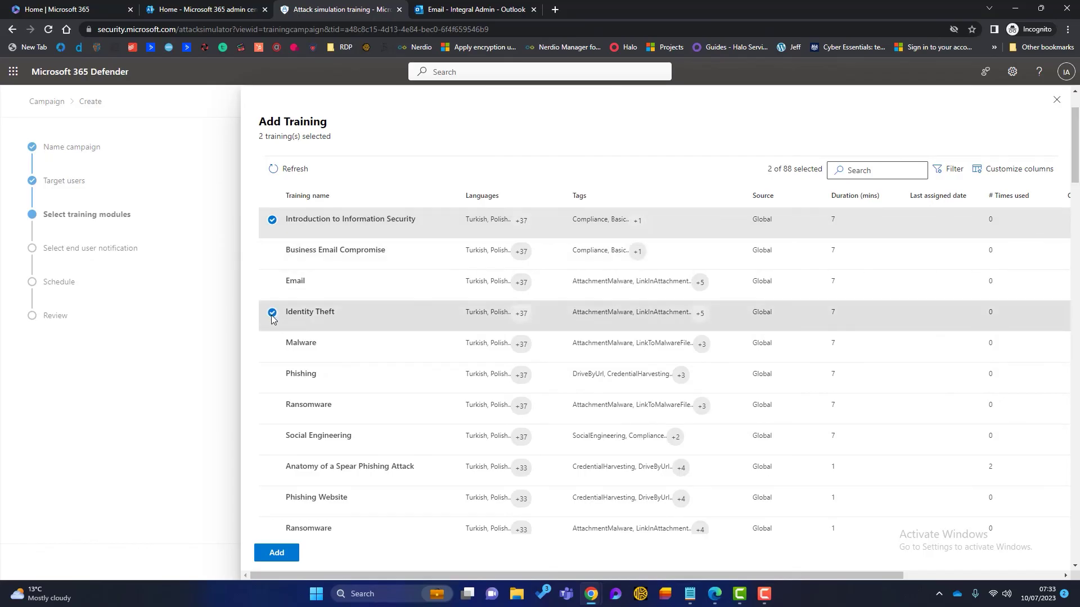
{"action": "left_click", "coordinate": [272, 375]}
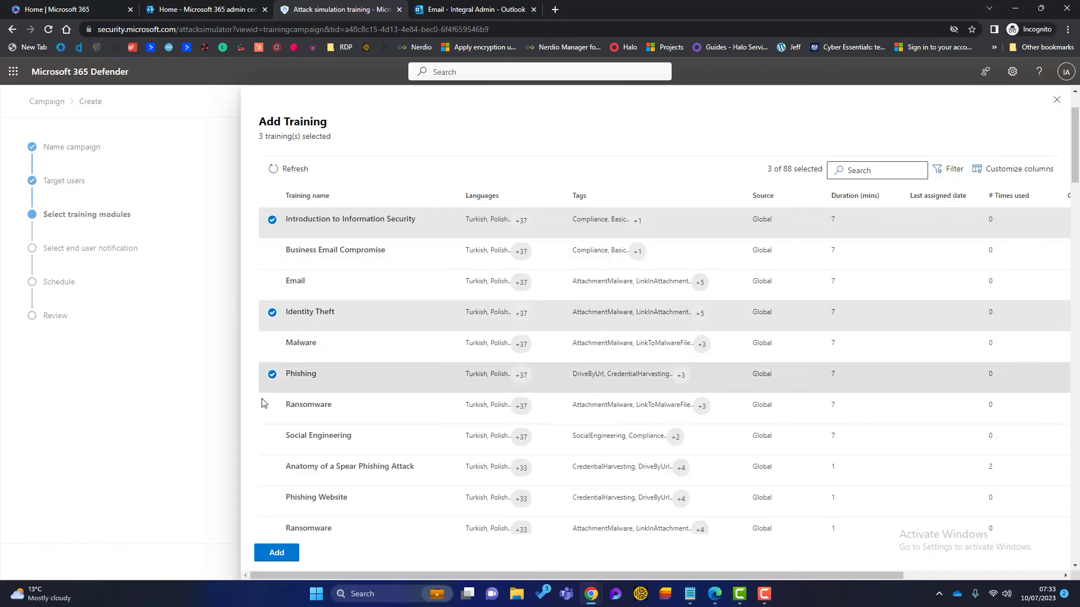
{"action": "left_click", "coordinate": [272, 499]}
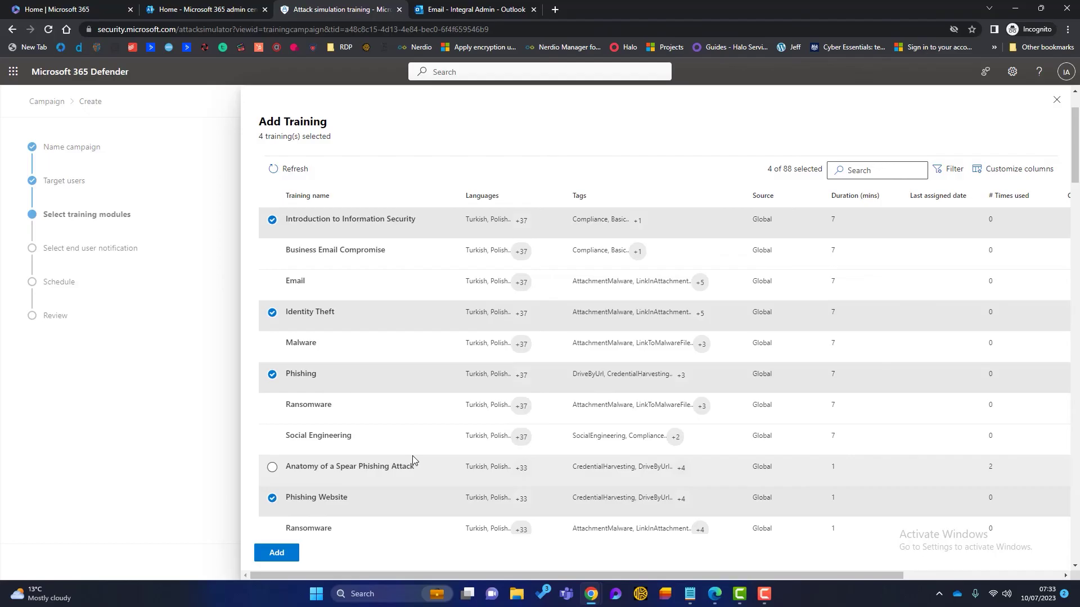
Add the four trainings, advance to end user notification, then discard the draft campaign
{"action": "left_click", "coordinate": [281, 561]}
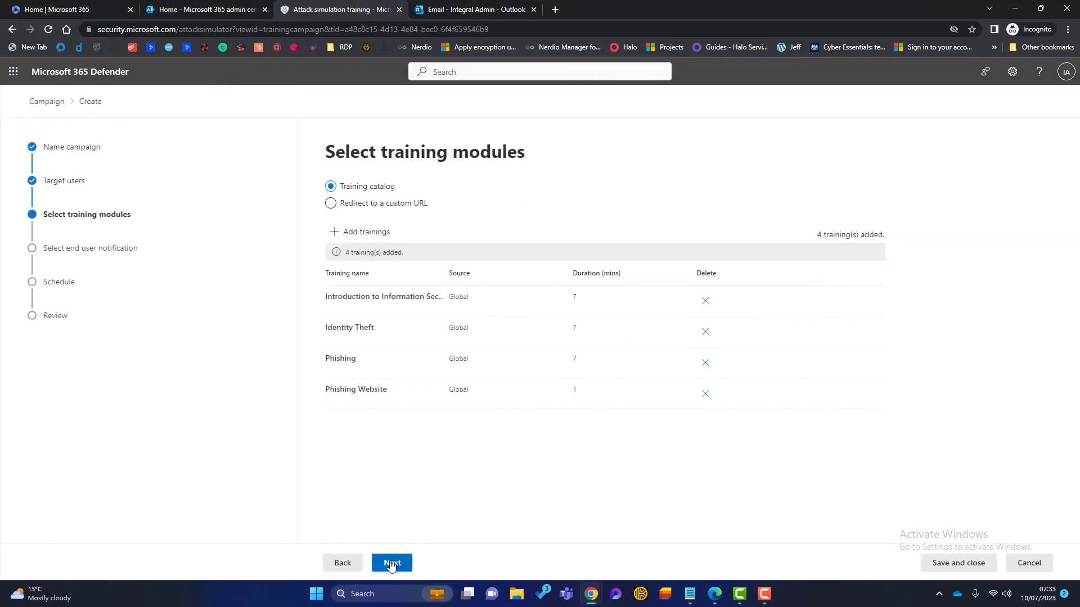
{"action": "left_click", "coordinate": [392, 563]}
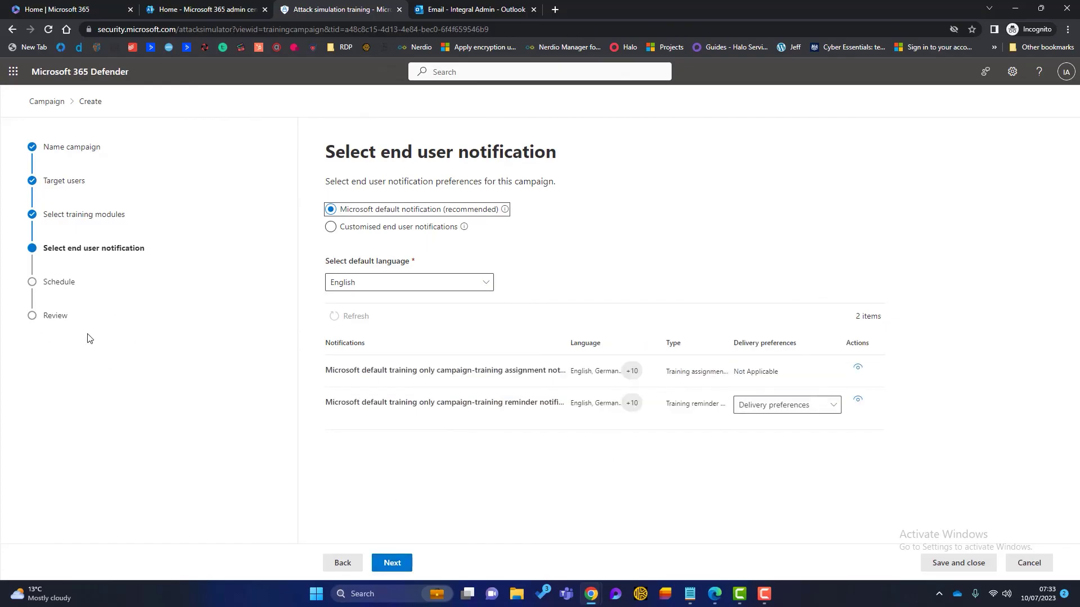
{"action": "left_click", "coordinate": [1029, 564]}
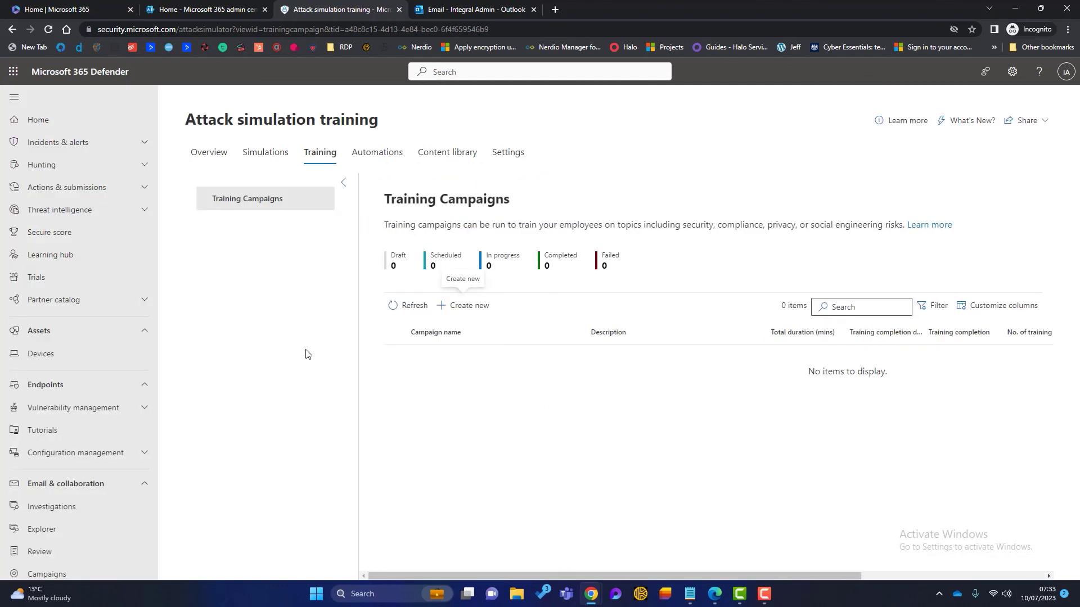
Start a new simulation automation named 'Ts' from the Automations tab
{"action": "left_click", "coordinate": [375, 153]}
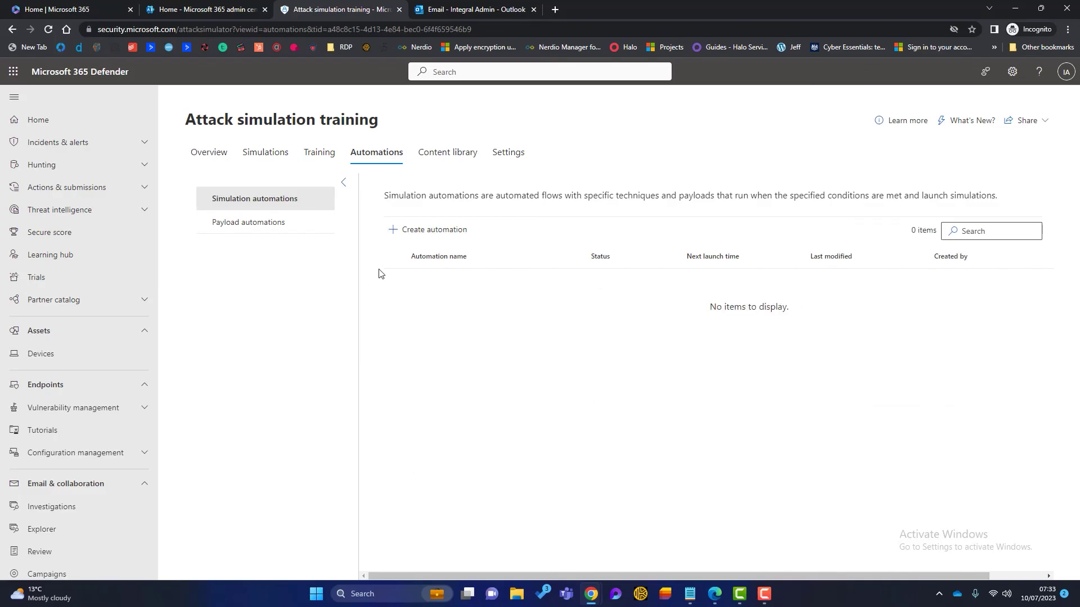
{"action": "left_click", "coordinate": [429, 230]}
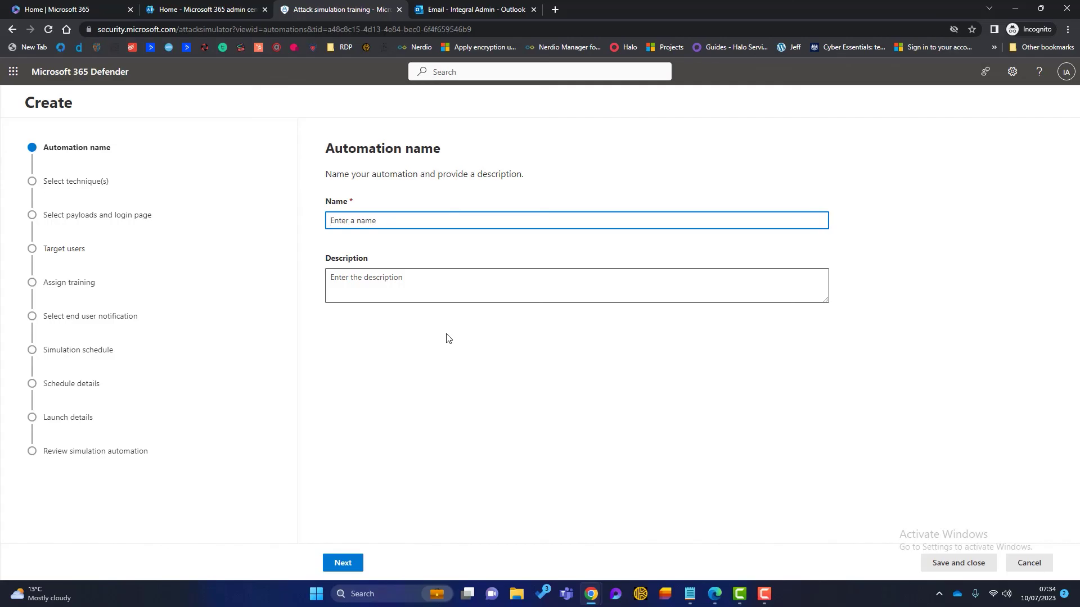
{"action": "type", "text": "Ts"}
{"action": "left_click", "coordinate": [343, 563]}
Pick Credential Harvest, Link to Malware, Link in Attachment and Drive-by URL, randomize payloads, then cancel
{"action": "left_click", "coordinate": [330, 225]}
{"action": "left_click", "coordinate": [331, 354]}
{"action": "left_click", "coordinate": [333, 307]}
{"action": "left_click", "coordinate": [330, 404]}
{"action": "left_click", "coordinate": [392, 563]}
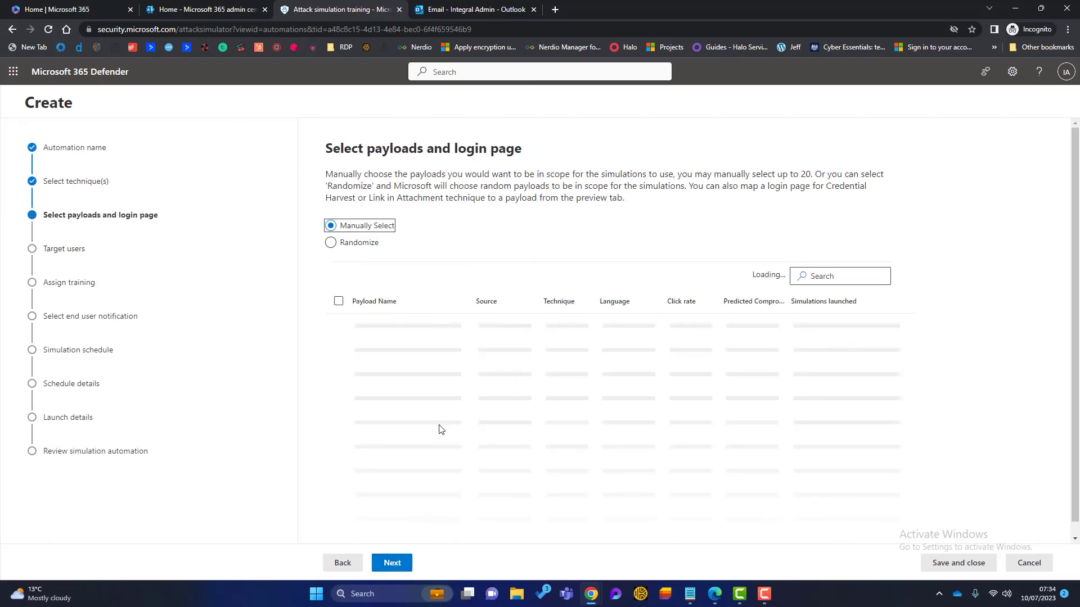
{"action": "left_click", "coordinate": [334, 246]}
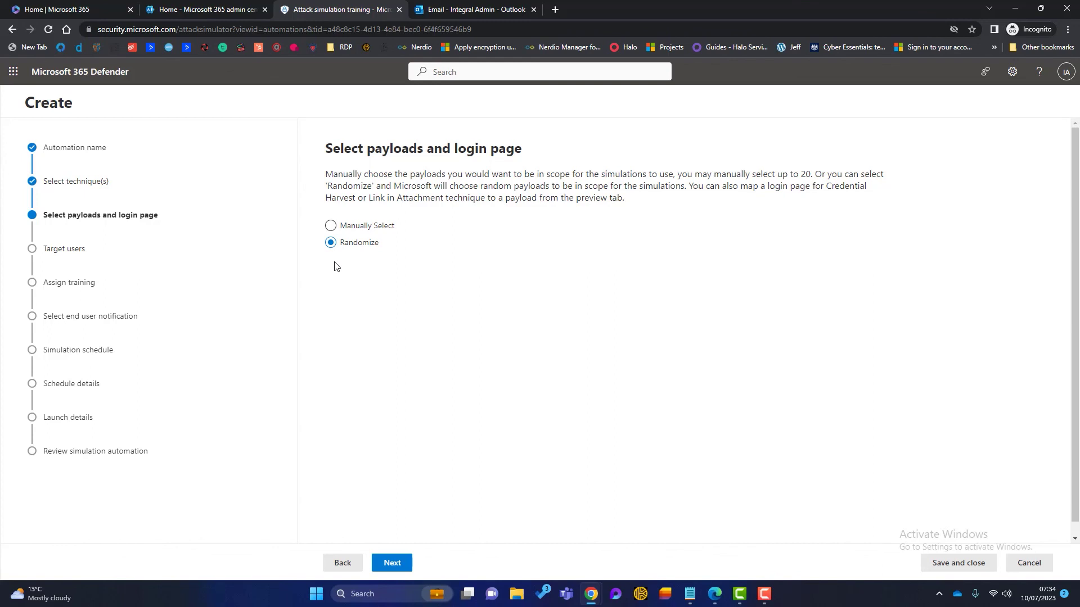
{"action": "left_click", "coordinate": [1025, 562]}
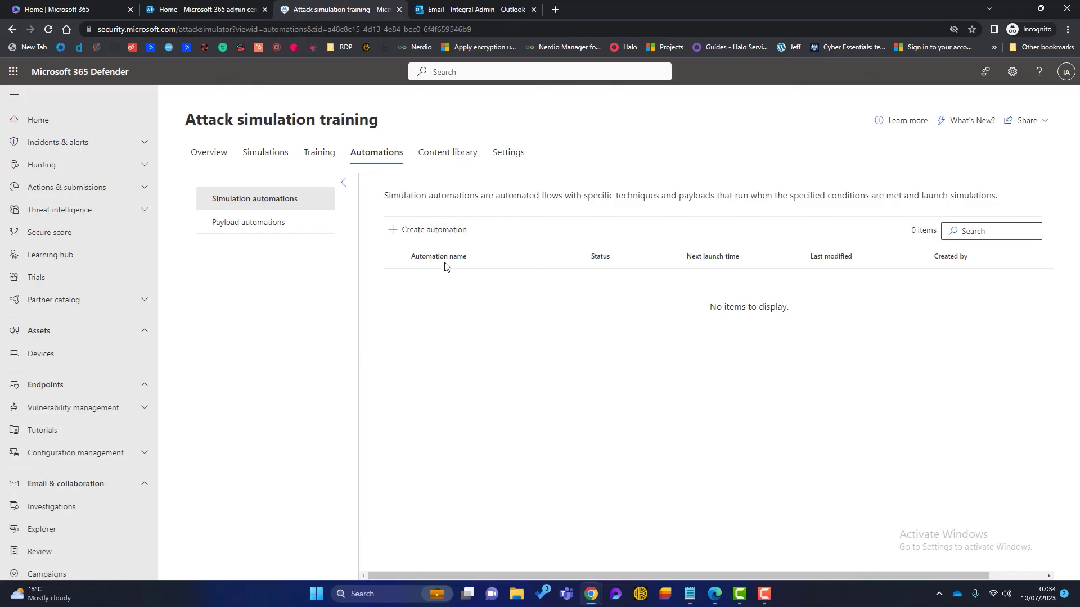
Browse the 88 training modules in the Content library and preview Introduction to Information Security
{"action": "left_click", "coordinate": [447, 152]}
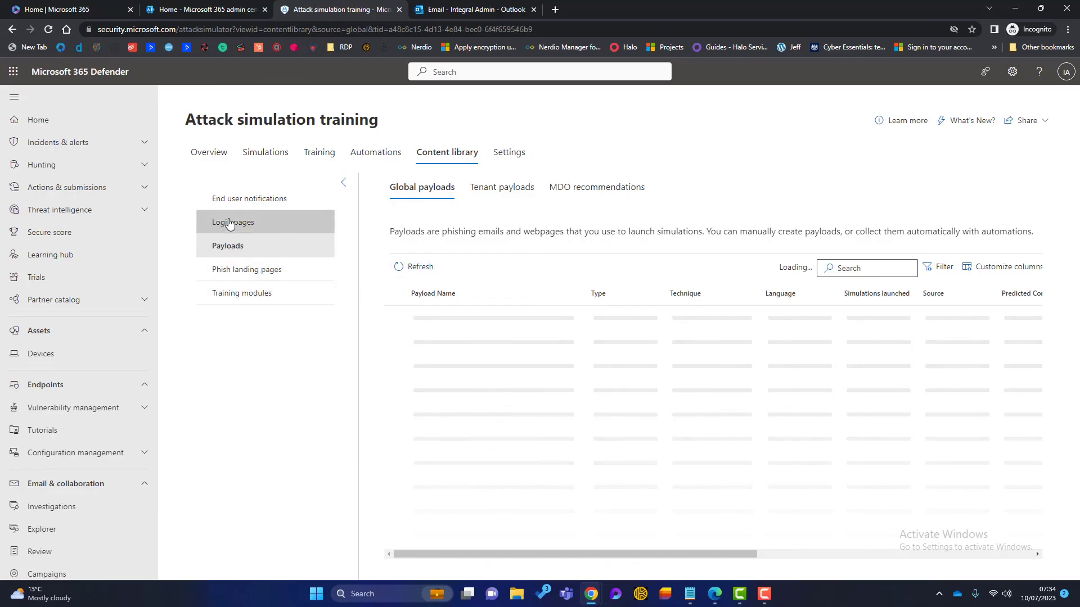
{"action": "left_click", "coordinate": [226, 299]}
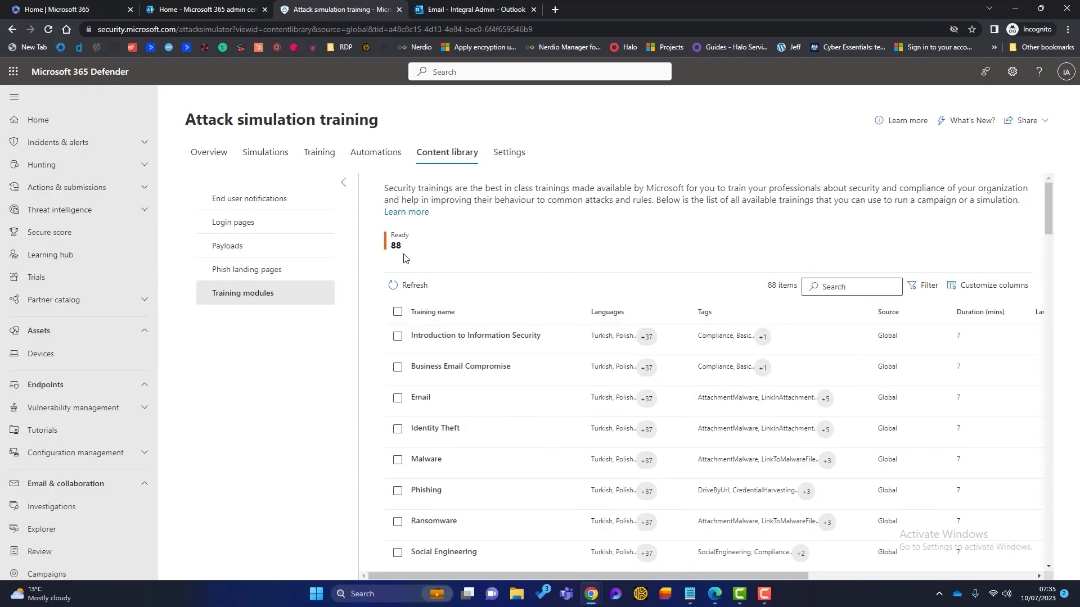
{"action": "scroll", "coordinate": [566, 422], "scroll_direction": "down", "scroll_amount": 6}
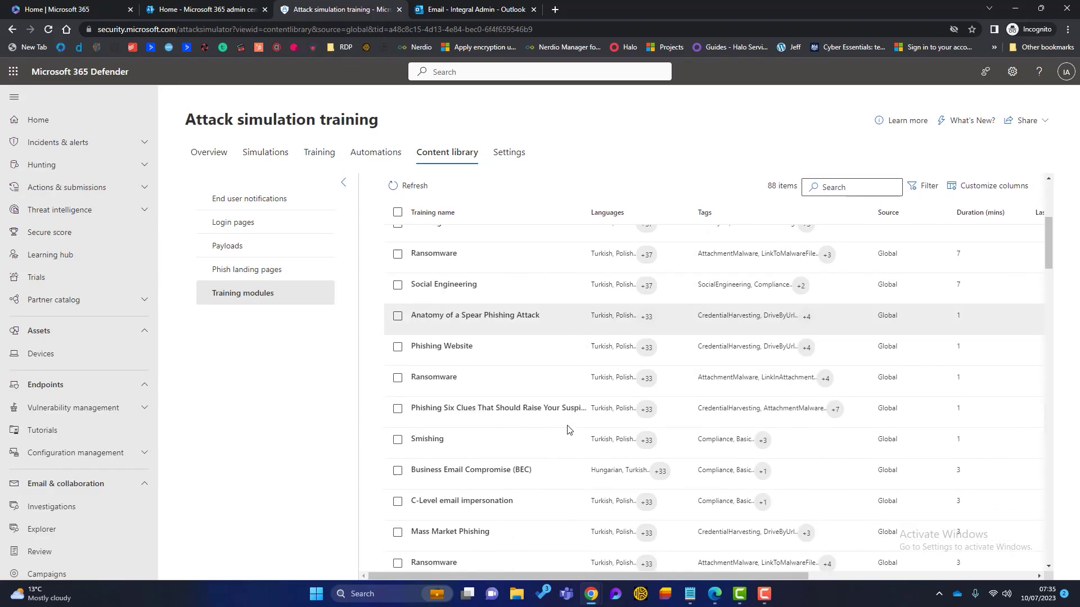
{"action": "scroll", "coordinate": [567, 430], "scroll_direction": "down", "scroll_amount": 1}
{"action": "scroll", "coordinate": [567, 429], "scroll_direction": "up", "scroll_amount": 8}
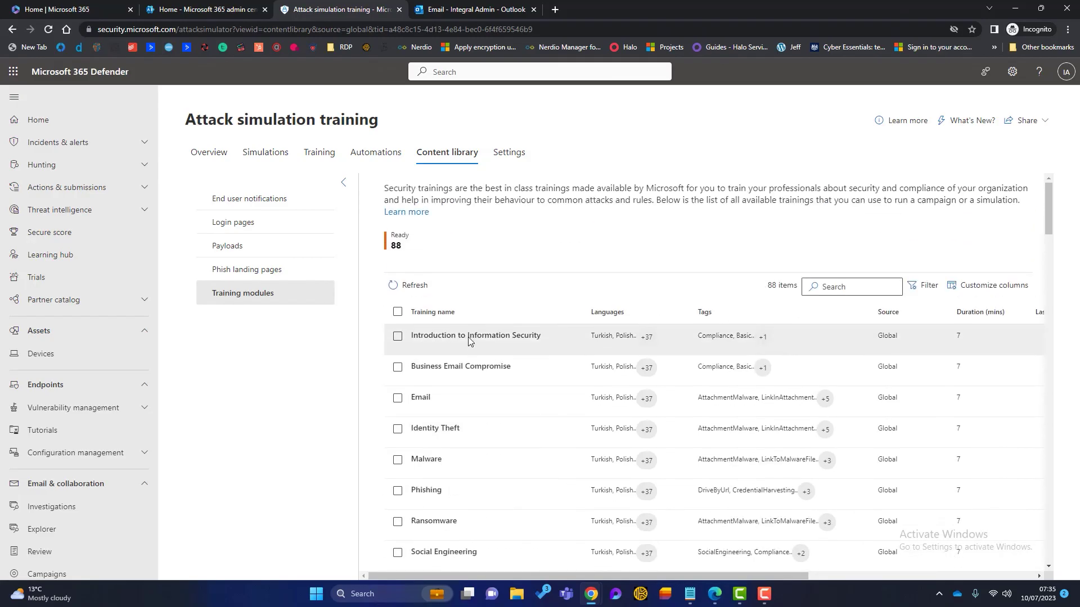
{"action": "left_click", "coordinate": [466, 338]}
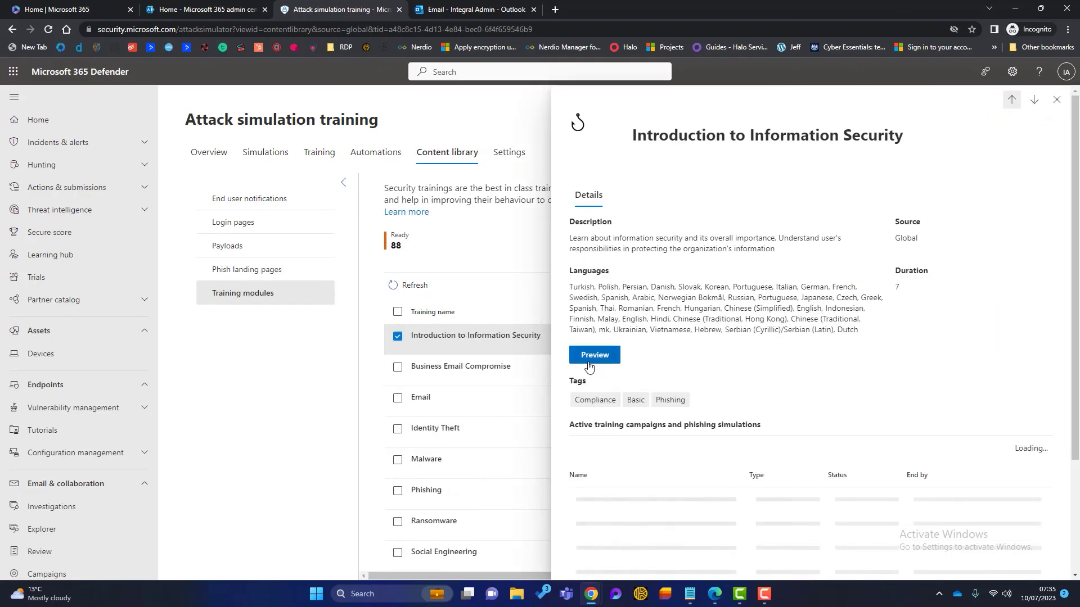
{"action": "left_click", "coordinate": [595, 355]}
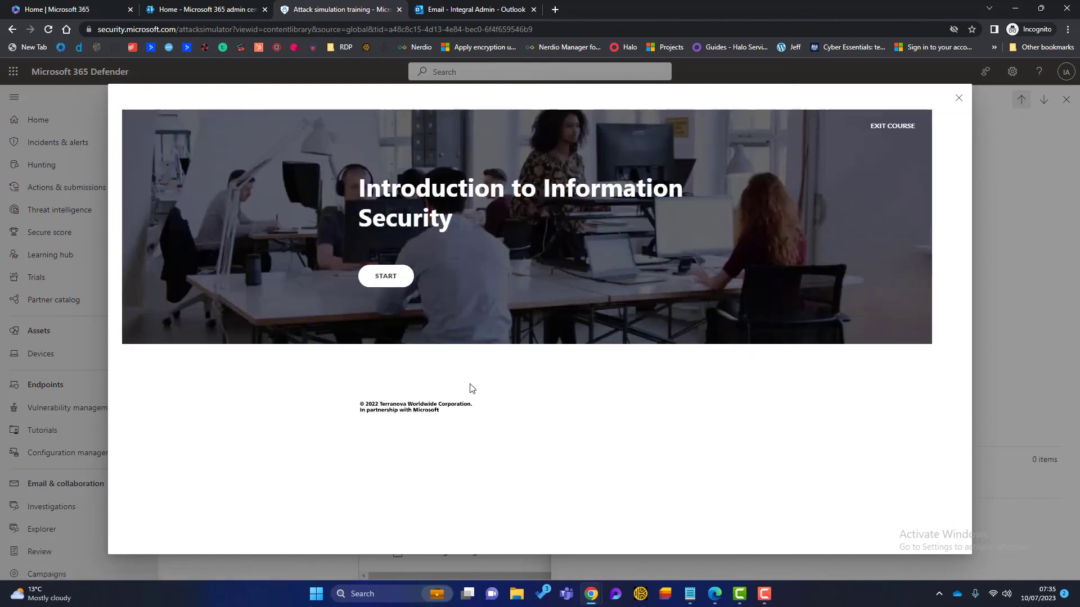